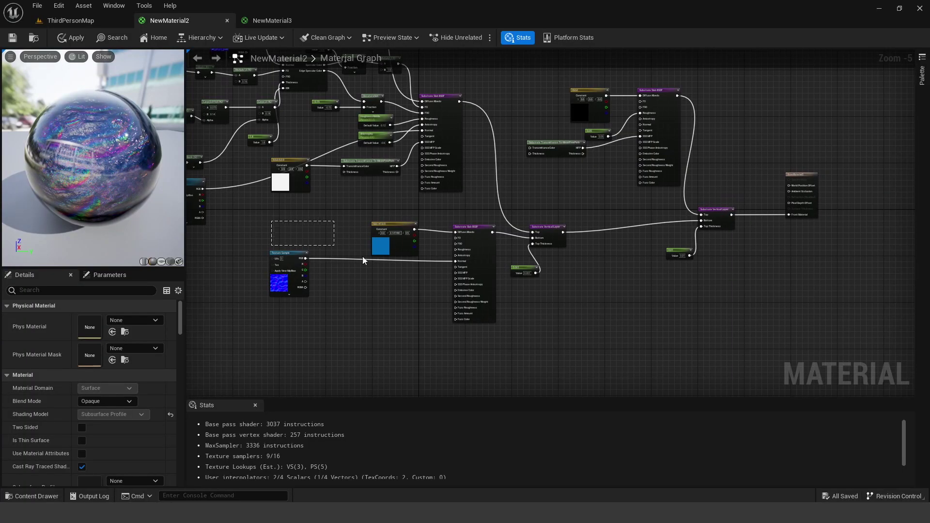
drag(362, 257, 553, 318)
click(553, 319)
drag(293, 253, 404, 270)
click(572, 260)
right_drag(571, 260, 534, 264)
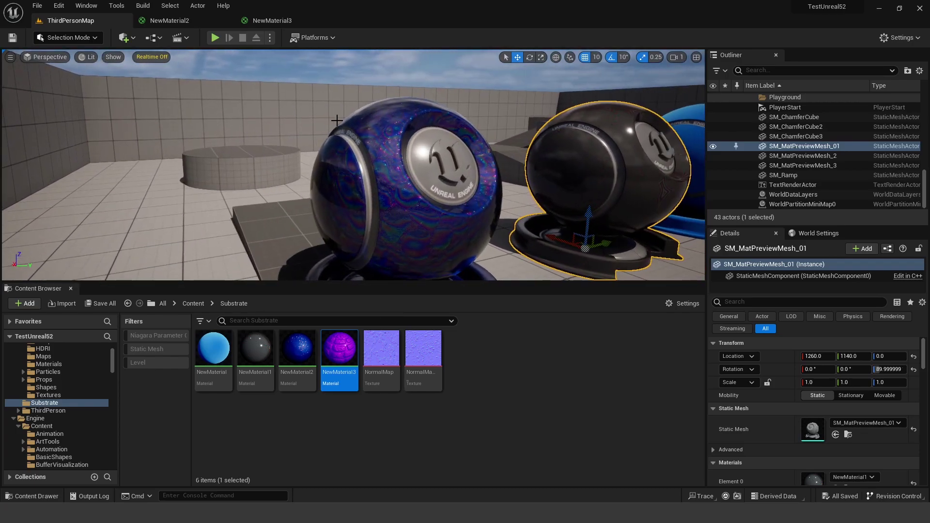
right_drag(340, 203, 341, 204)
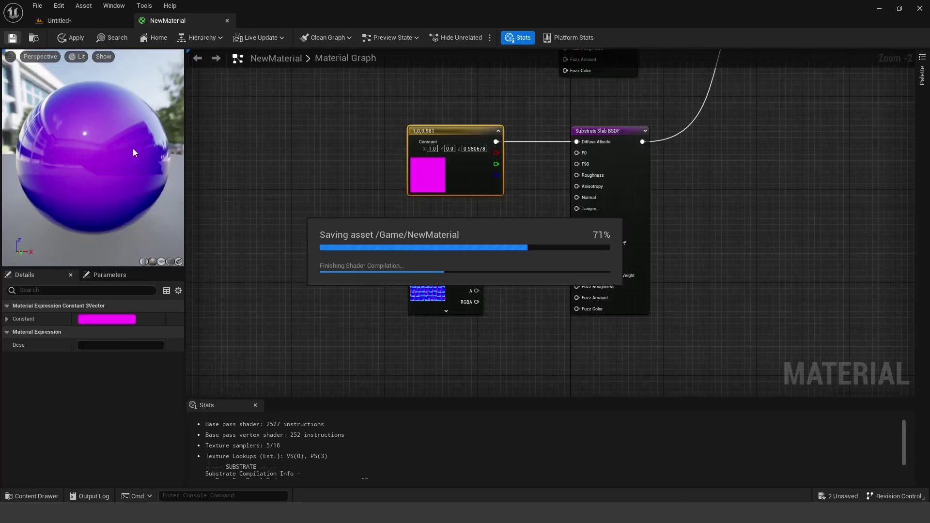
drag(73, 103, 119, 103)
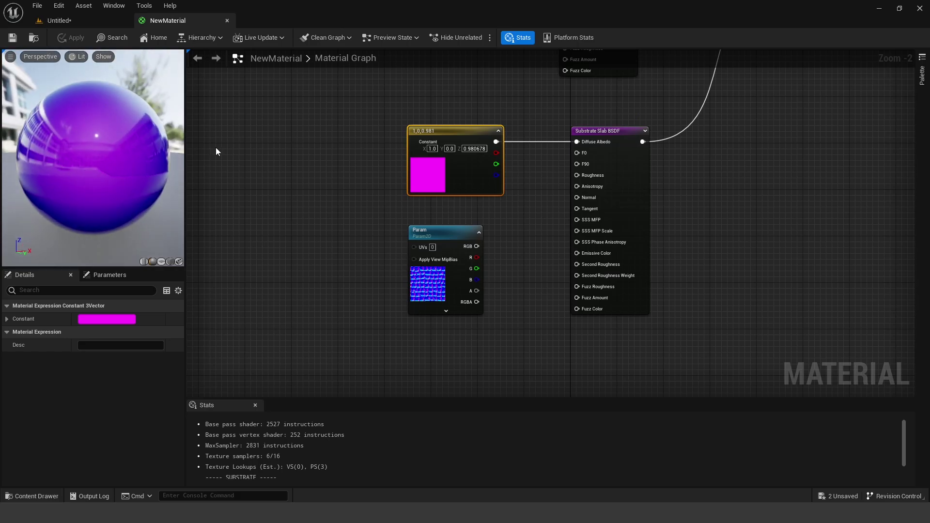
right_drag(260, 153, 198, 176)
drag(115, 119, 115, 119)
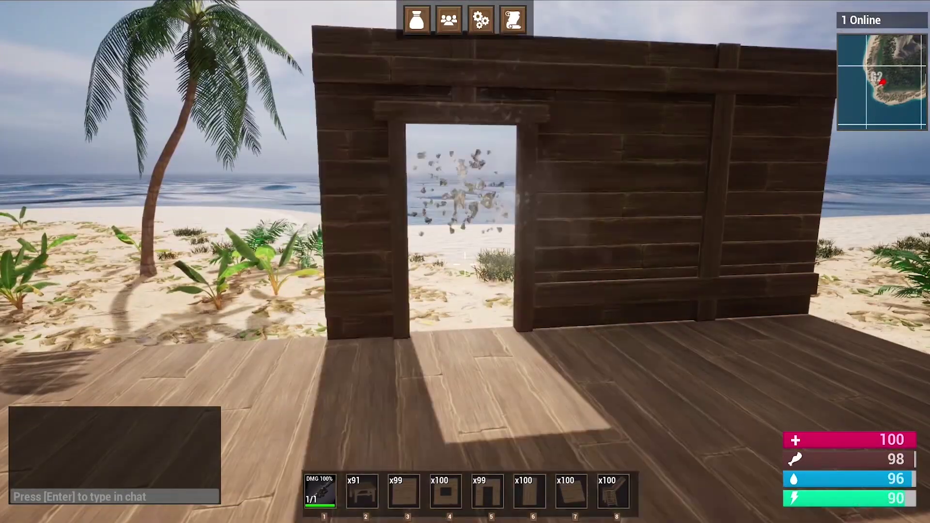
click(464, 264)
click(464, 264)
click(464, 264)
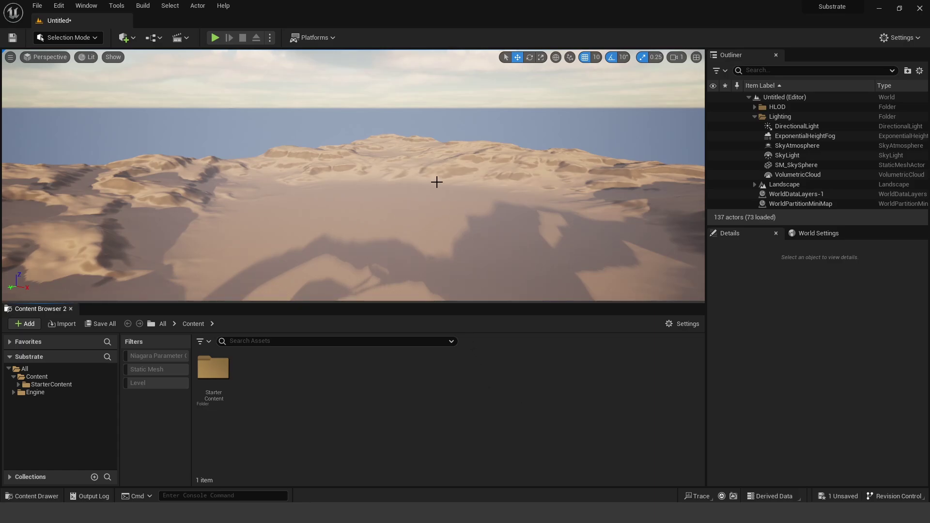
Step: Search the project settings for "substrate" to view the Substrate rendering options, and close the settings
click(59, 6)
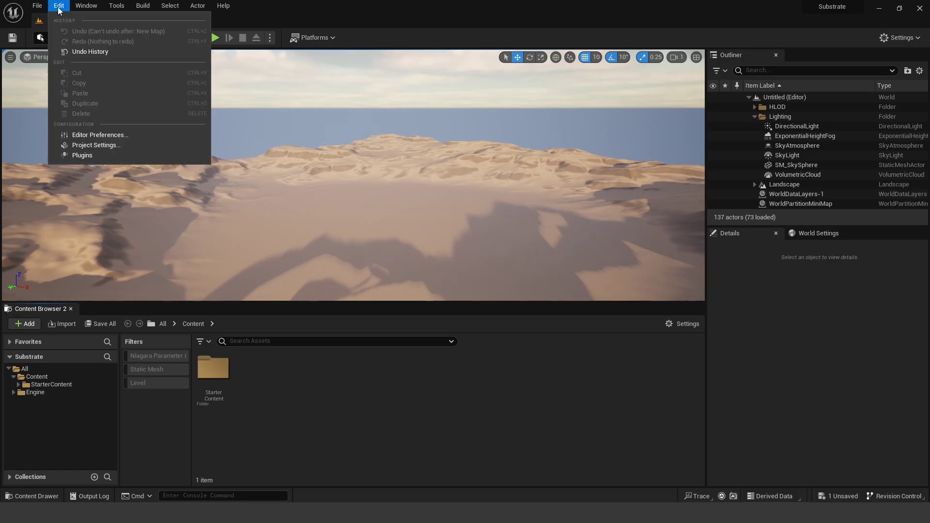
click(92, 145)
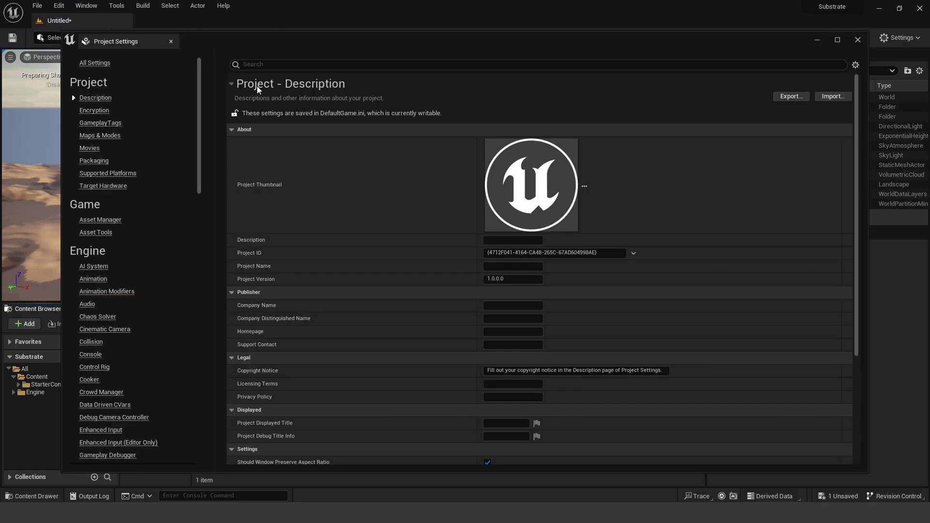
text(substrate)
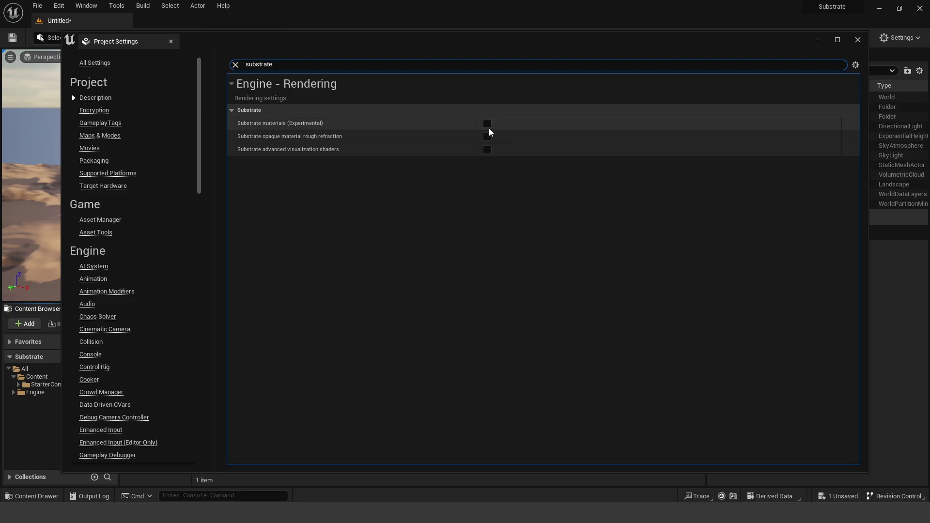
click(170, 42)
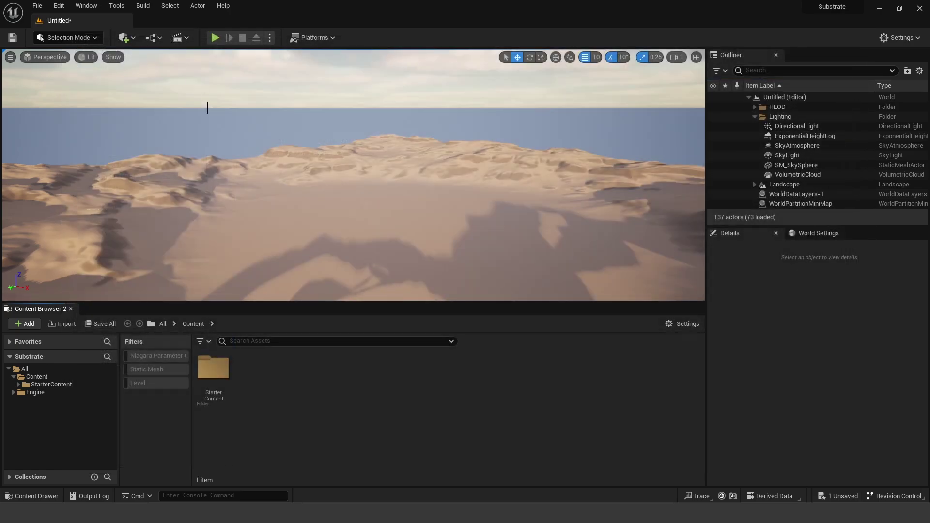
Step: Open the M_Brick_Clay_New material from the Materials folder in StarterContent
click(227, 364)
double_click(226, 364)
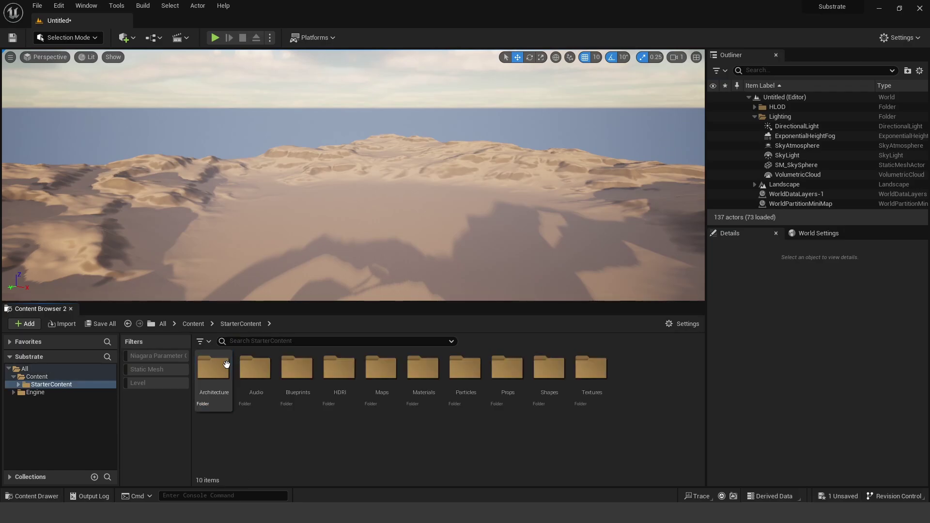
double_click(438, 373)
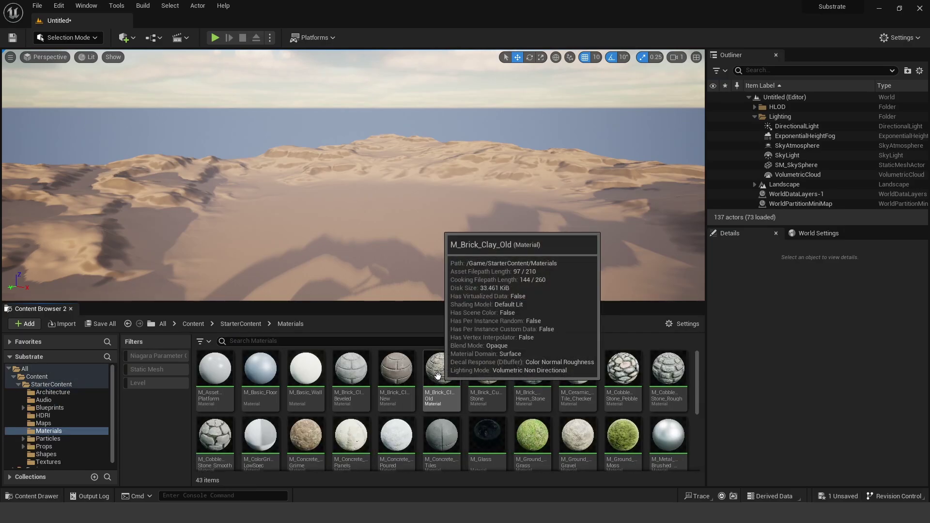
double_click(395, 371)
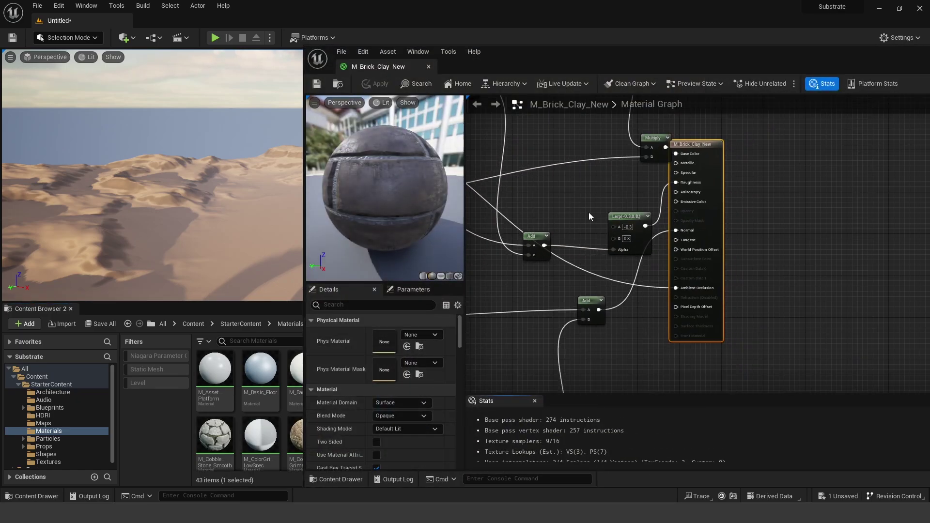
Step: Move the M_Brick_Clay_New result node clear of its neighbouring nodes and dock the material editor as a tab beside the level
right_drag(715, 182, 656, 192)
drag(655, 192, 707, 181)
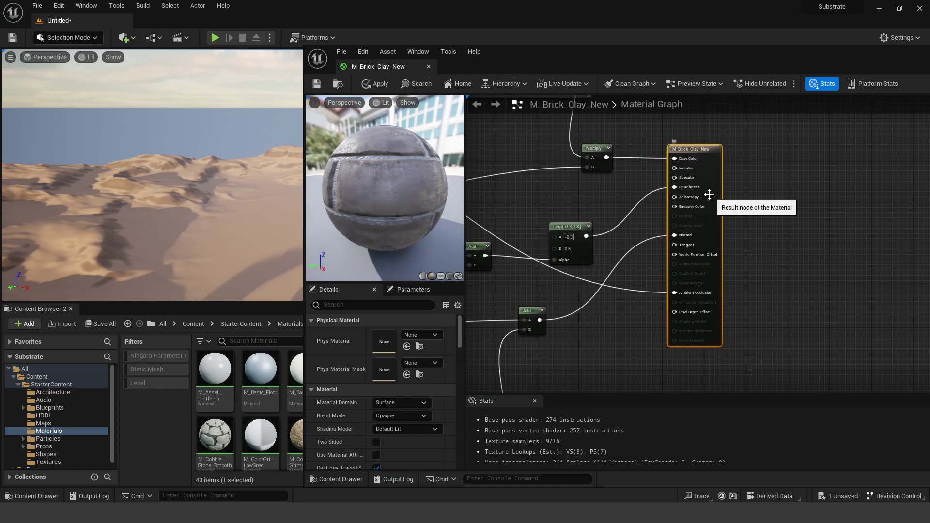
scroll(630, 194, down, 8)
right_drag(631, 180, 624, 178)
scroll(624, 177, up, 1)
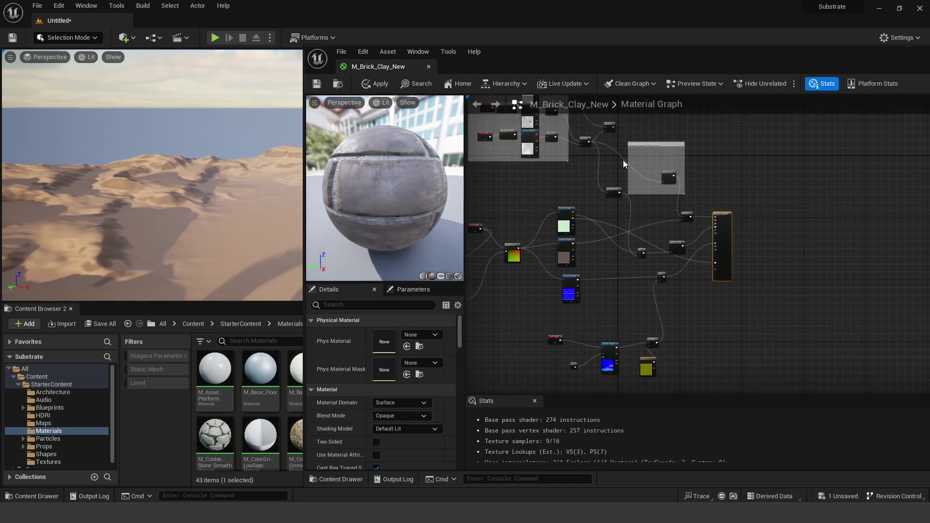
drag(390, 67, 272, 21)
Step: Examine which inputs of the M_Brick_Clay_New result node are connected in the material graph
right_drag(365, 123, 516, 124)
scroll(571, 115, up, 5)
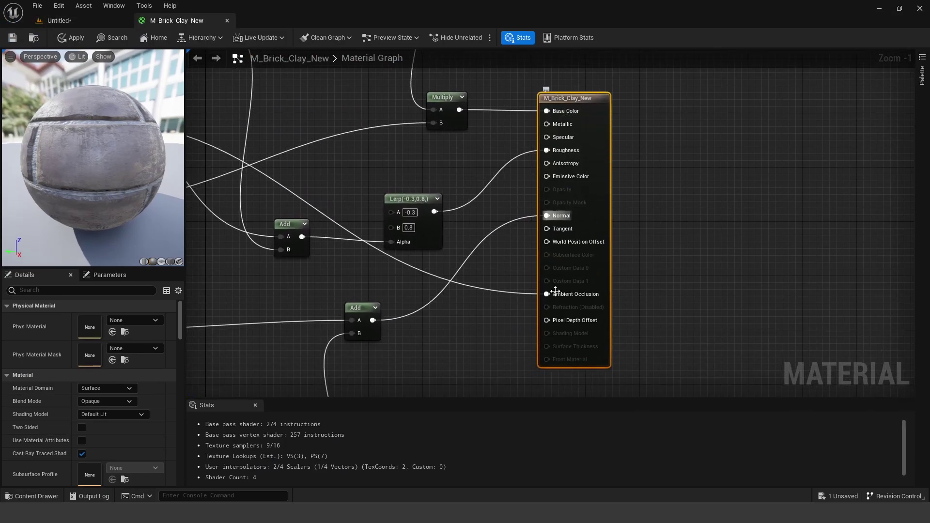
click(508, 152)
scroll(507, 149, down, 1)
right_drag(503, 144, 569, 150)
Step: Enable Substrate materials (Experimental) in the project's rendering settings, accept the warning and restart the editor
click(102, 19)
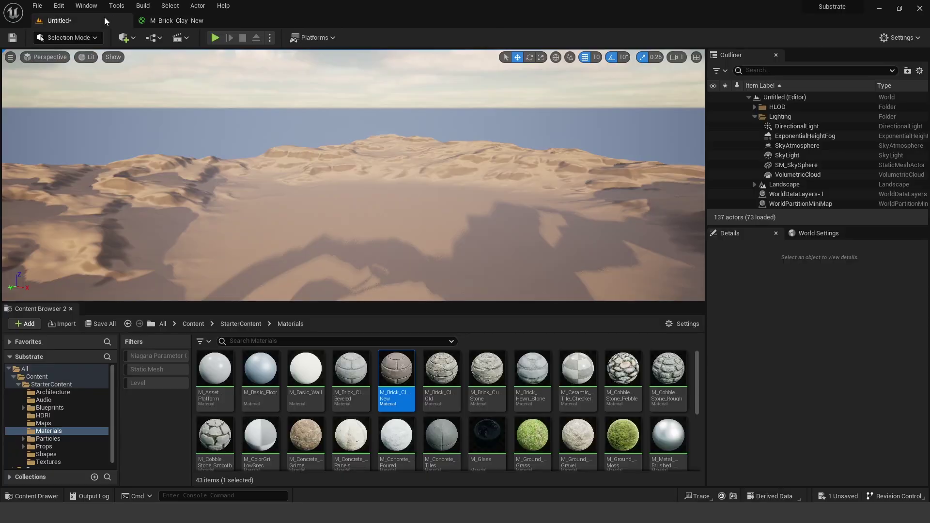
click(58, 5)
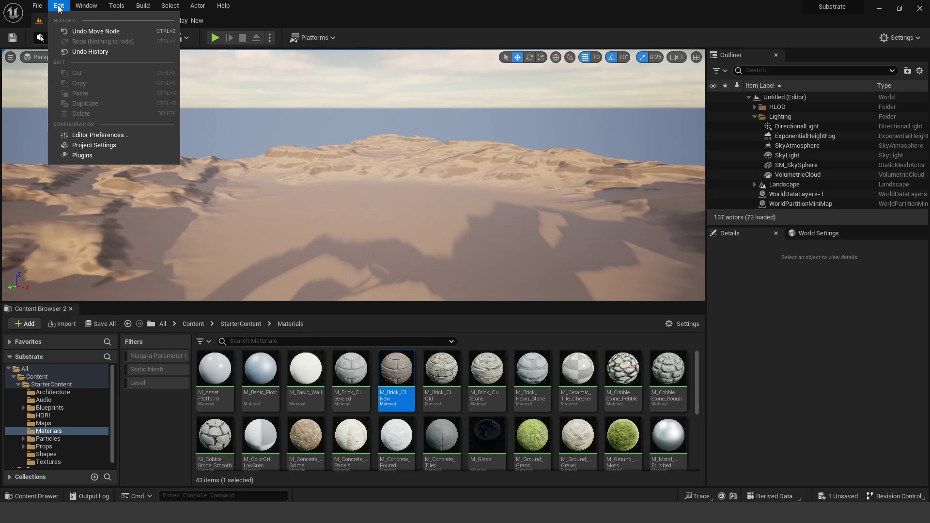
click(93, 146)
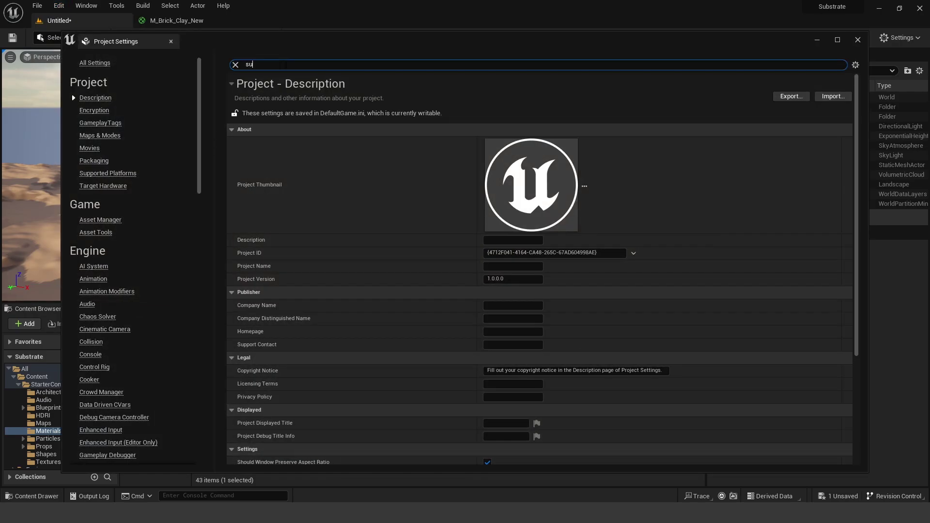
text(substrate)
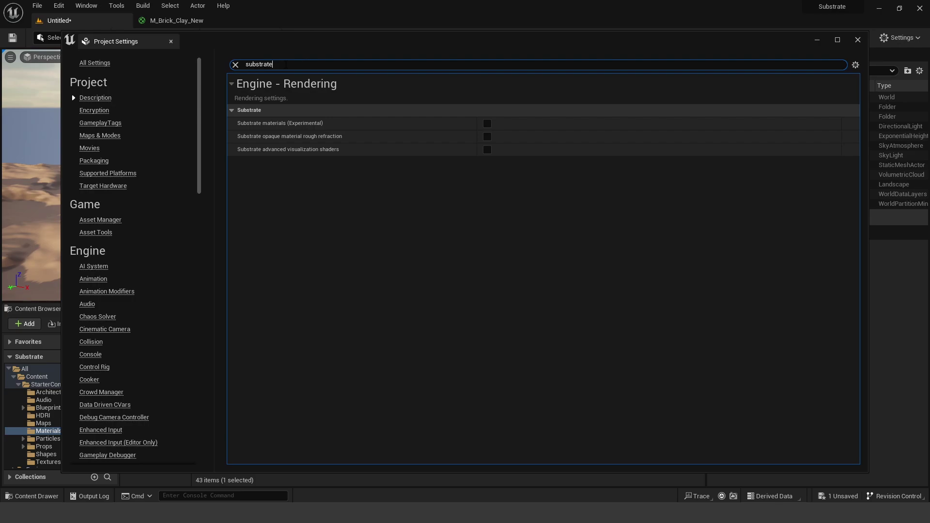
click(488, 123)
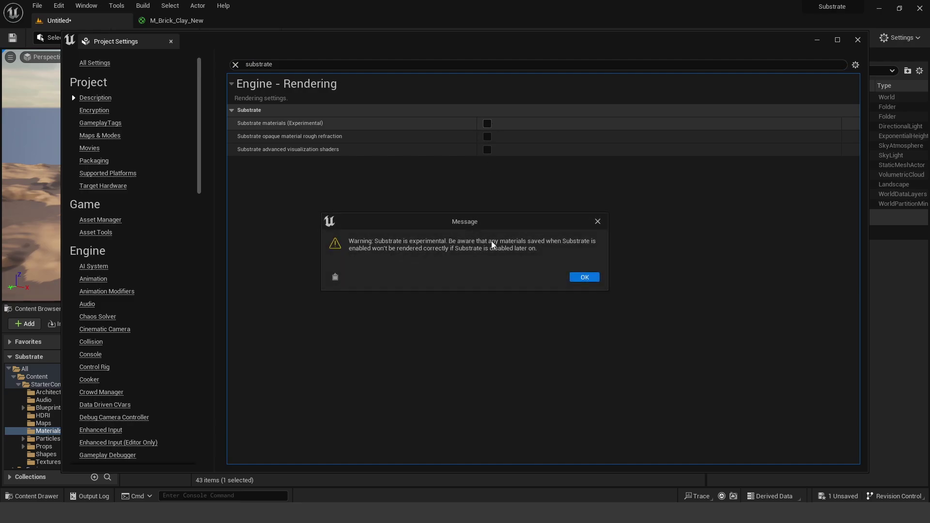
click(589, 277)
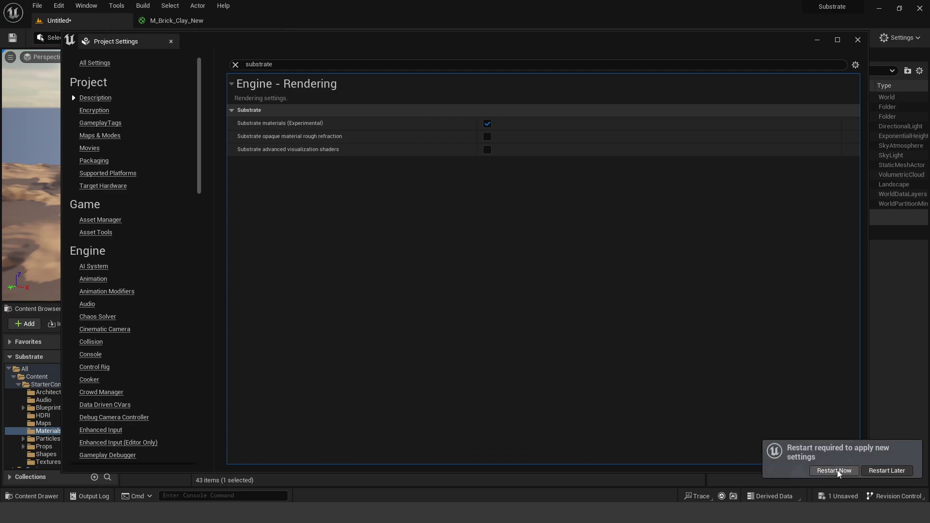
click(842, 473)
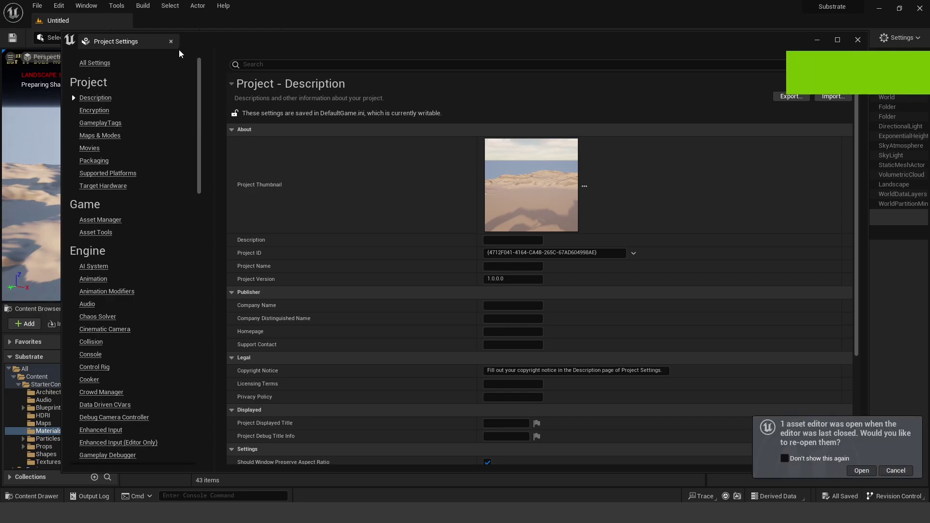
Step: Close the project settings and reopen the M_Brick_Clay_New material to examine its node graph with Substrate enabled
click(171, 42)
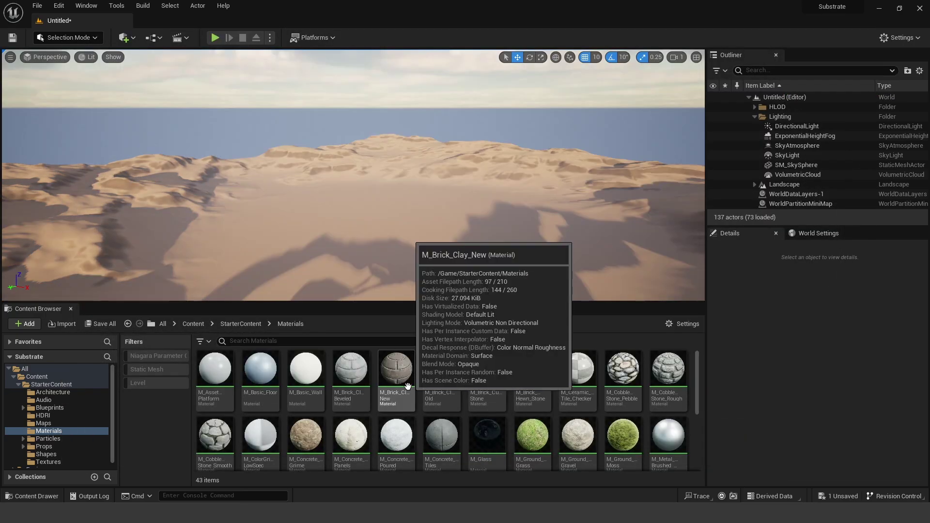
double_click(409, 385)
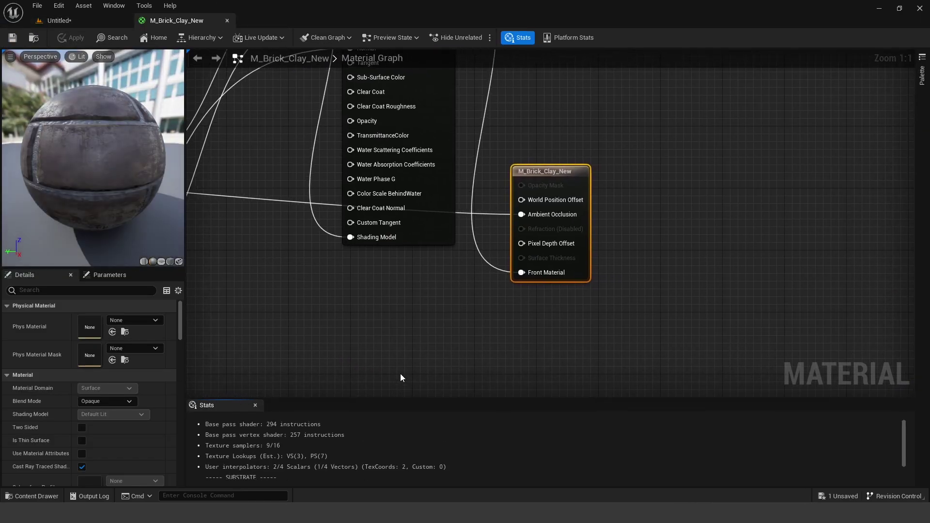
scroll(400, 371, down, 5)
right_drag(400, 349, 626, 182)
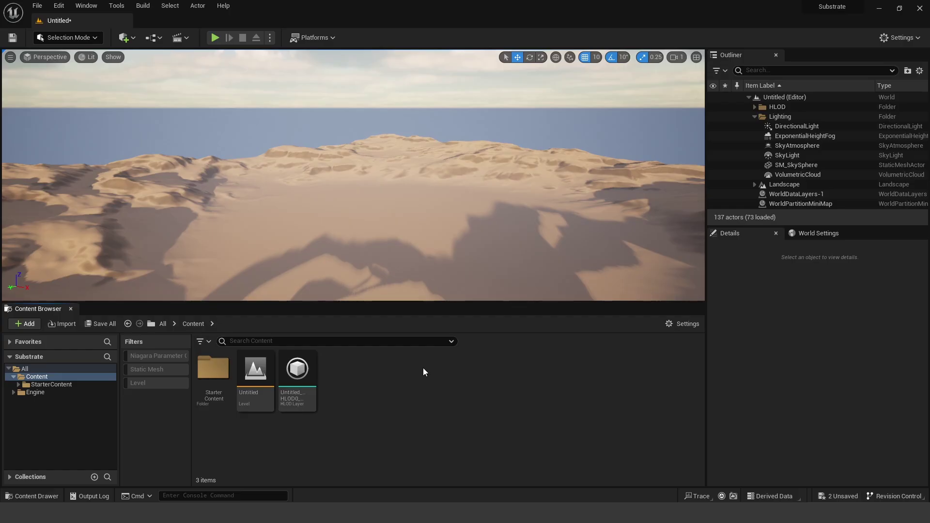
Step: Create a new material in the Content folder, open it and dock its editor as a tab beside the level
right_click(424, 368)
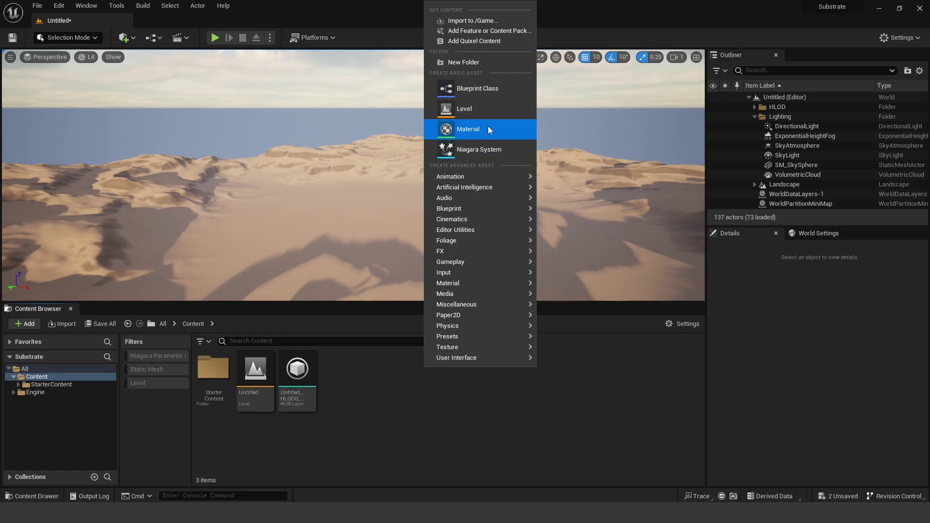
click(378, 376)
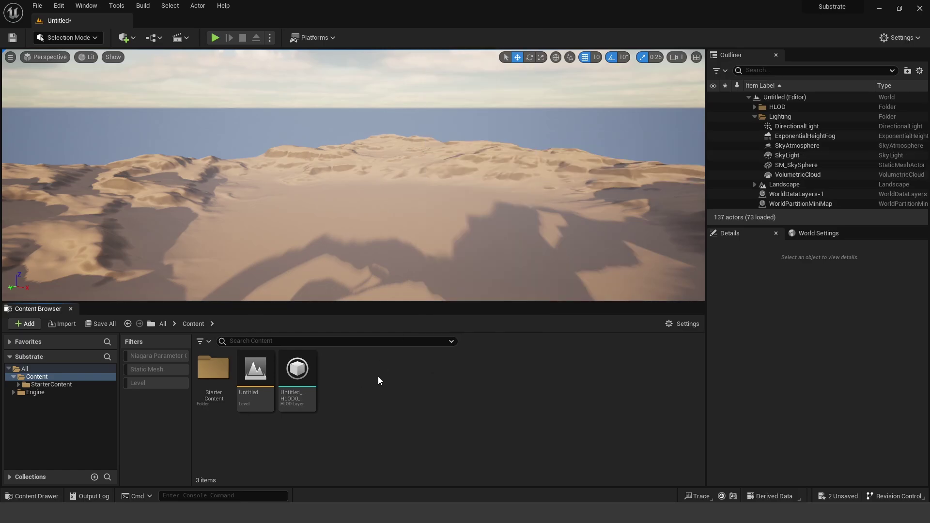
right_click(378, 377)
click(425, 143)
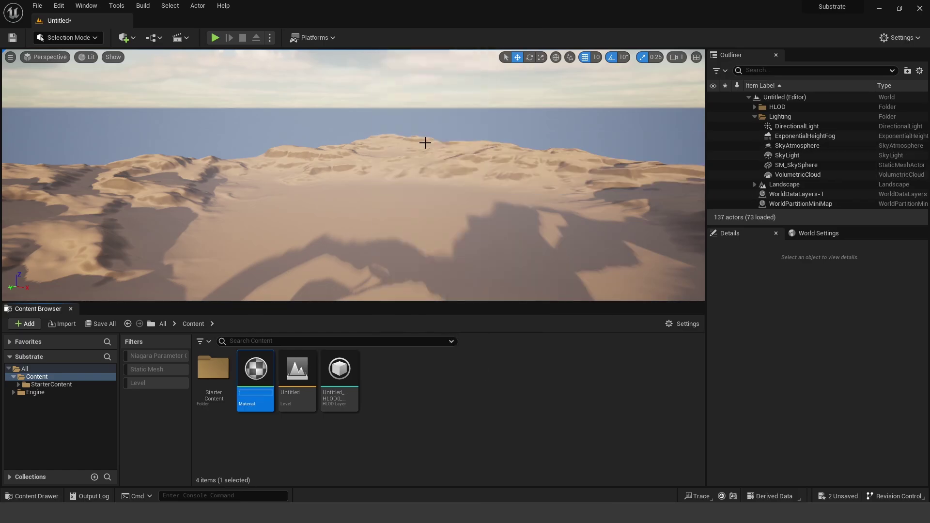
double_click(250, 379)
drag(387, 67, 335, 27)
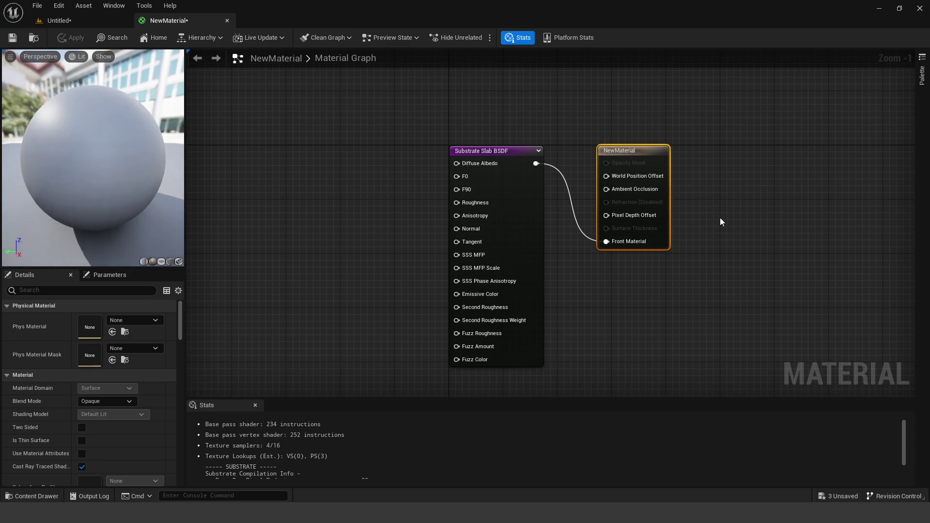
Step: Move the new material's result node slightly higher and farther away from the Substrate Slab BSDF node
right_drag(695, 228, 744, 236)
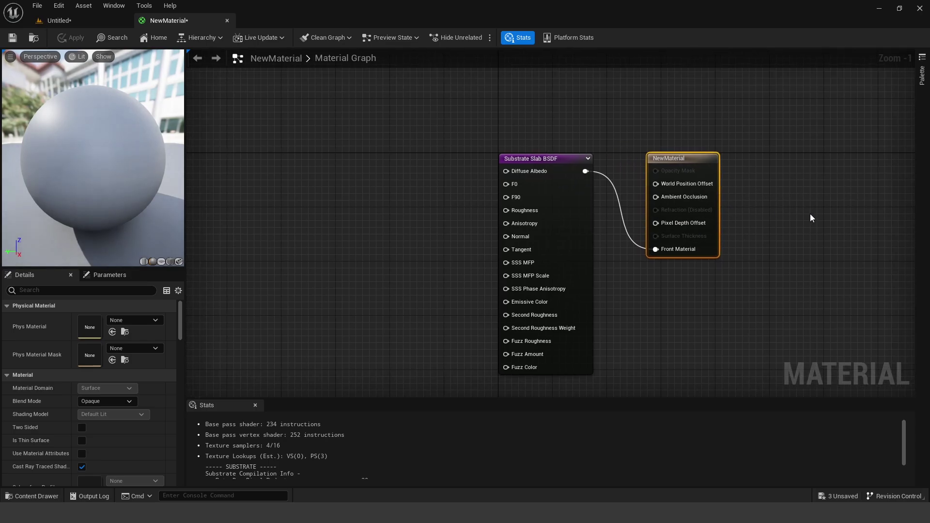
click(806, 225)
right_drag(799, 207, 804, 184)
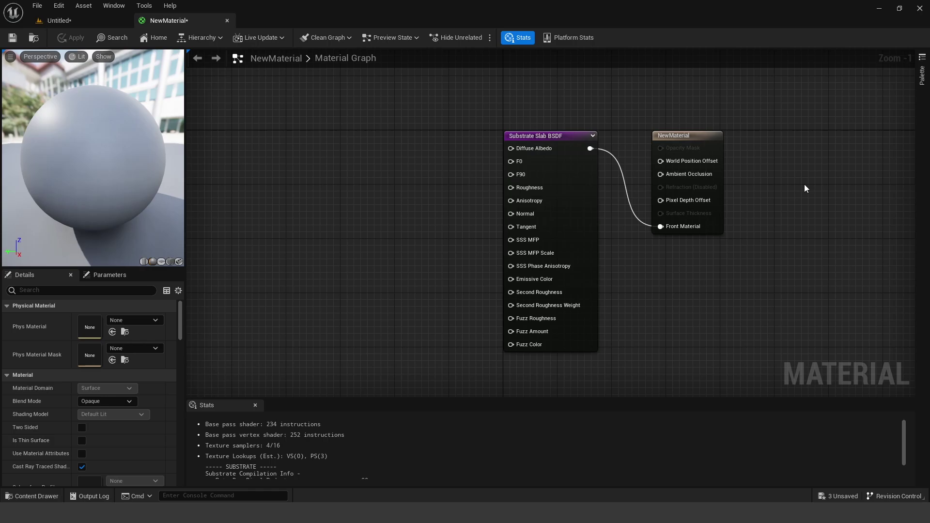
right_drag(644, 126, 701, 105)
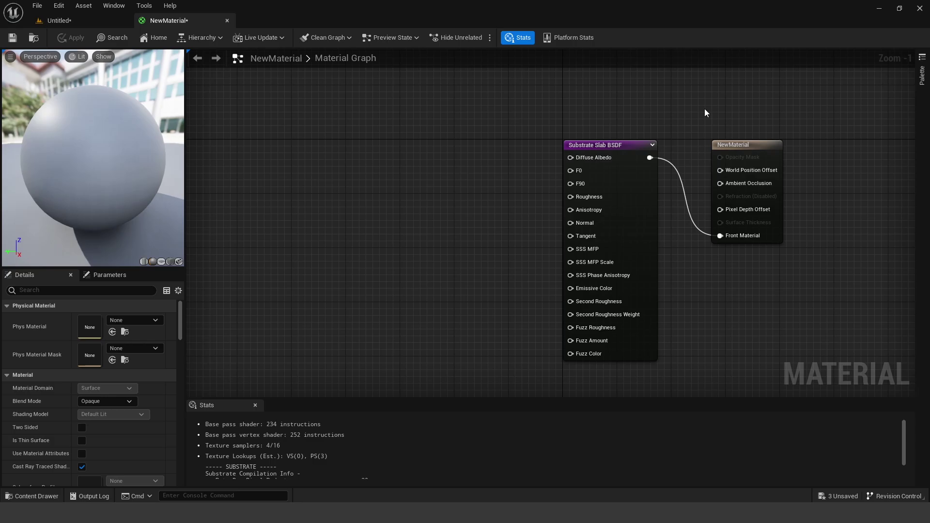
right_drag(705, 113, 629, 102)
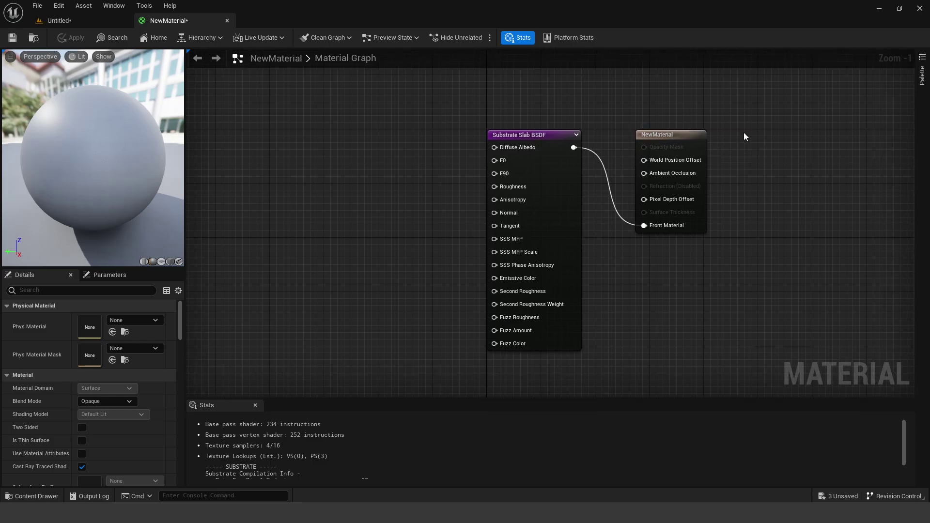
click(673, 140)
drag(664, 141, 679, 121)
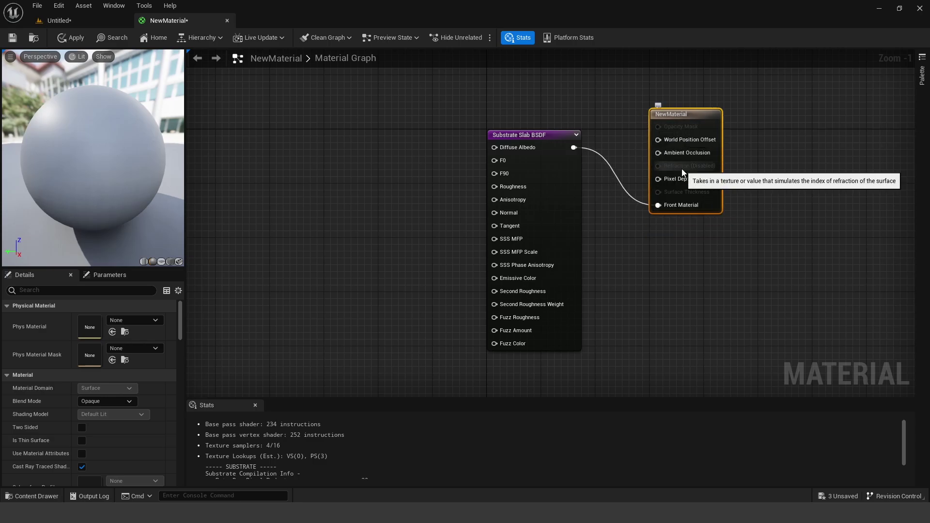
Step: Review the blend mode options, keeping Opaque, and move the Substrate Slab BSDF node slightly lower and farther from the result node
click(97, 402)
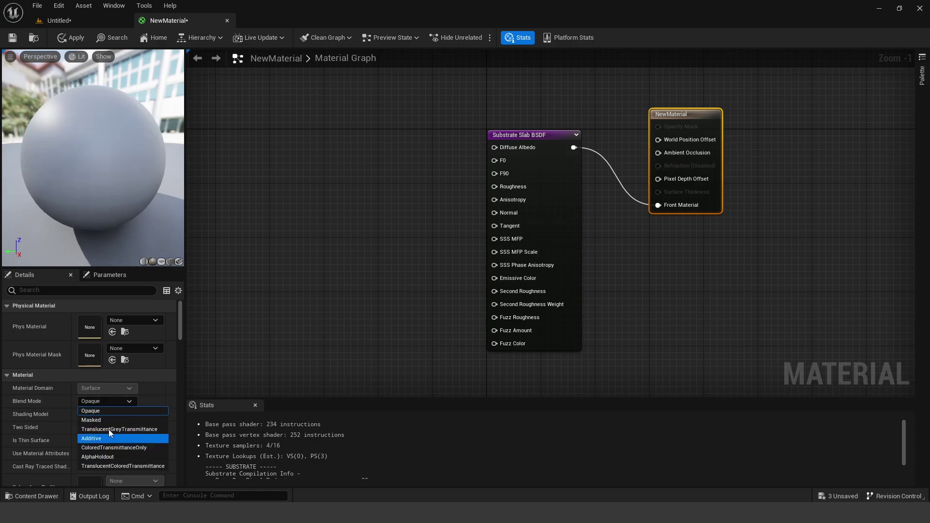
click(90, 411)
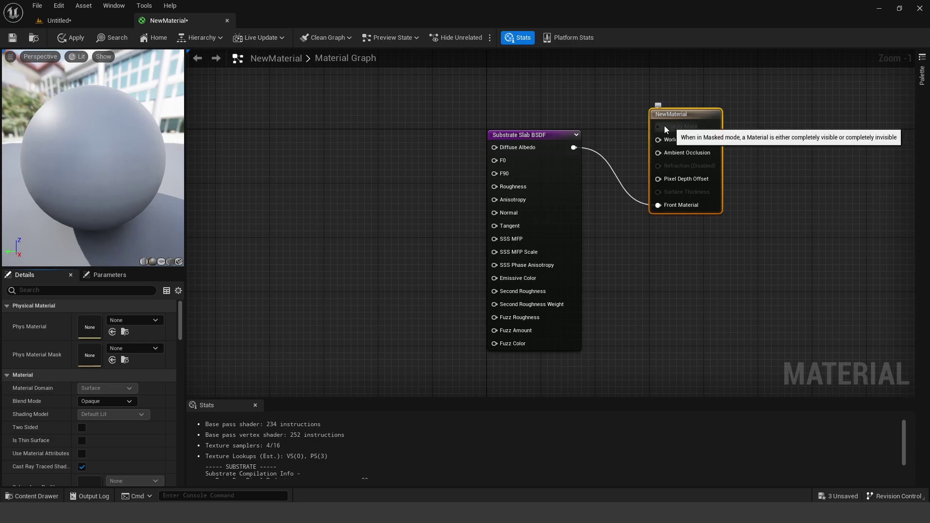
drag(548, 134, 535, 161)
right_drag(526, 151, 551, 122)
click(552, 110)
click(549, 138)
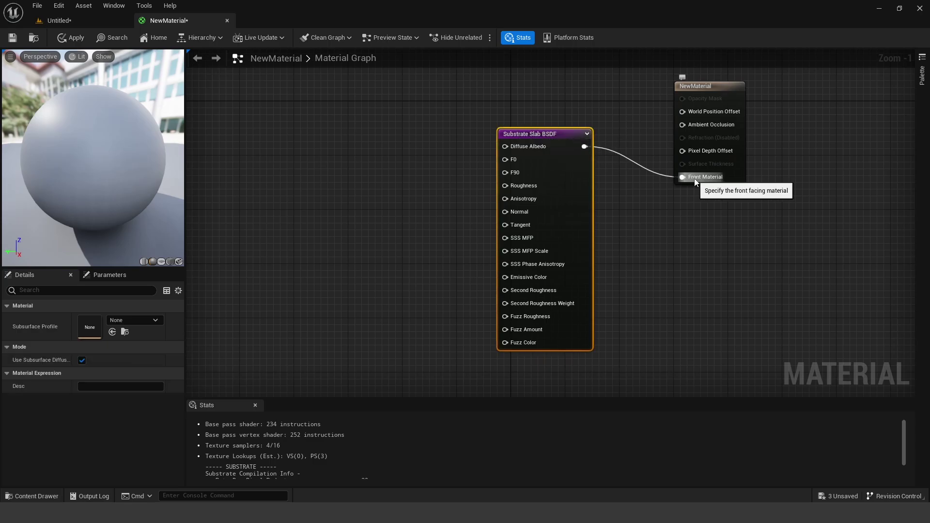
right_drag(693, 182, 754, 173)
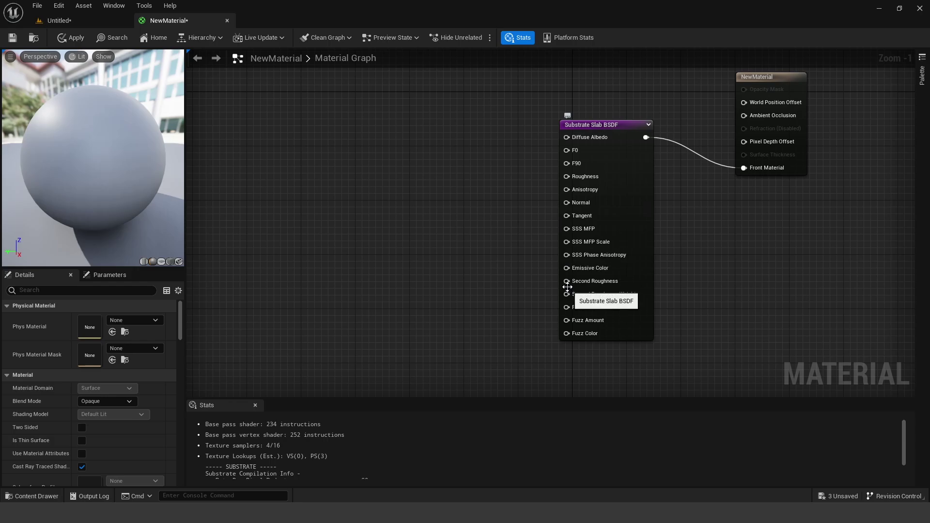
Step: Add a VectorParameter node connected to the Slab's Diffuse Albedo input
drag(566, 137, 439, 138)
key(Escape)
drag(576, 141, 399, 135)
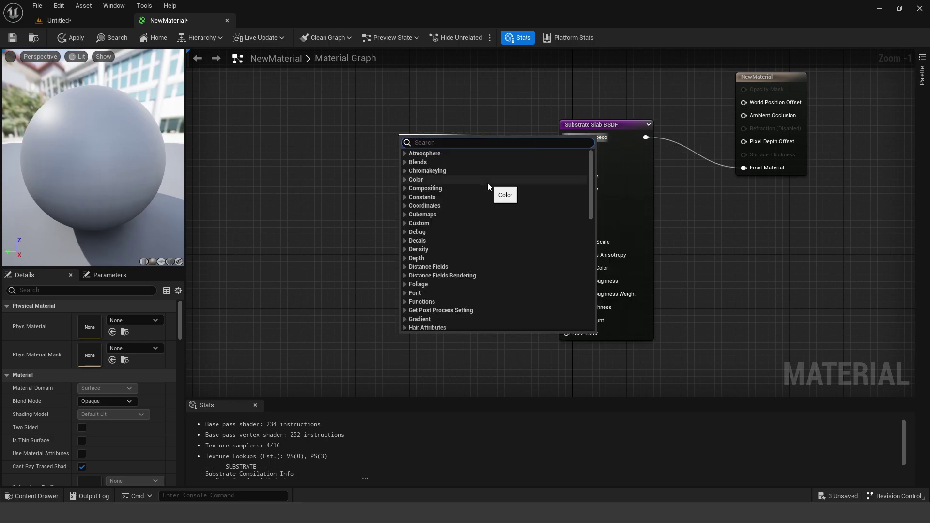
text(vector par)
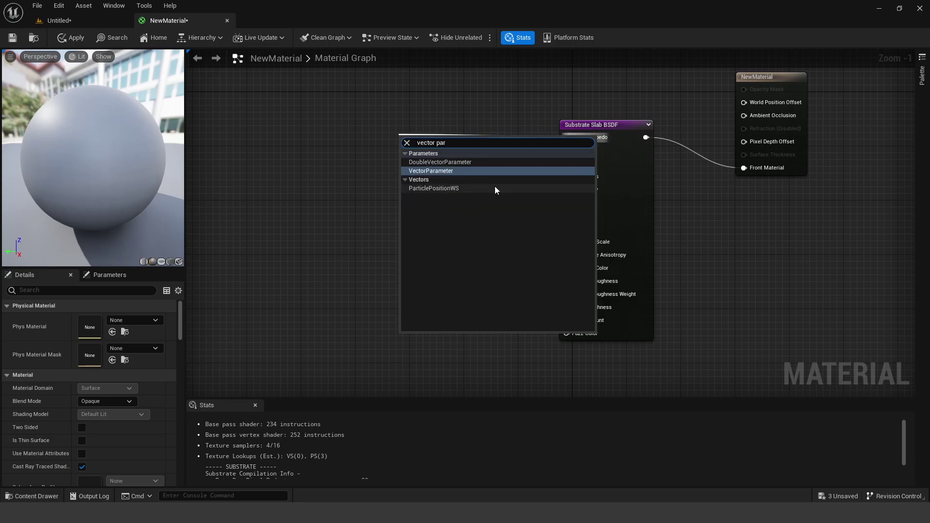
click(421, 170)
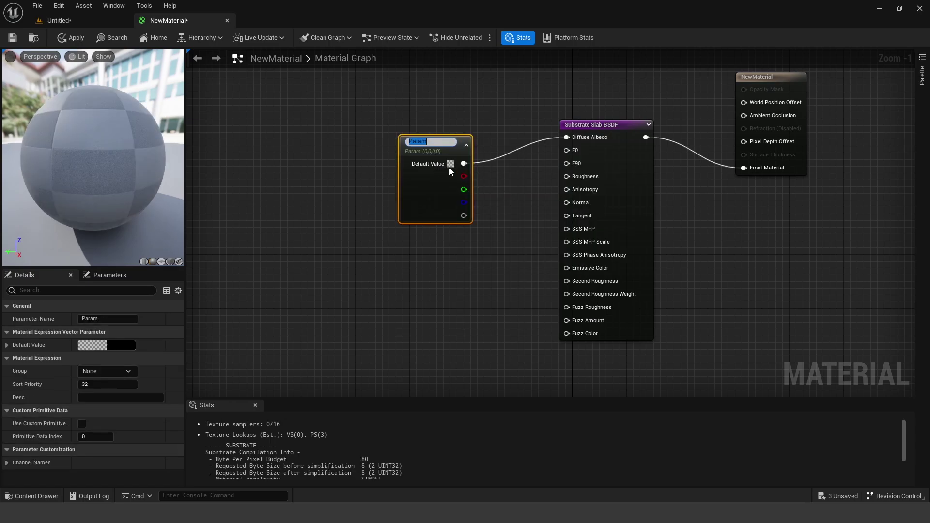
Step: Set the vector parameter's color to bright blue (0, 0.0832, 1), save the material and align the node with the Diffuse Albedo input
double_click(433, 169)
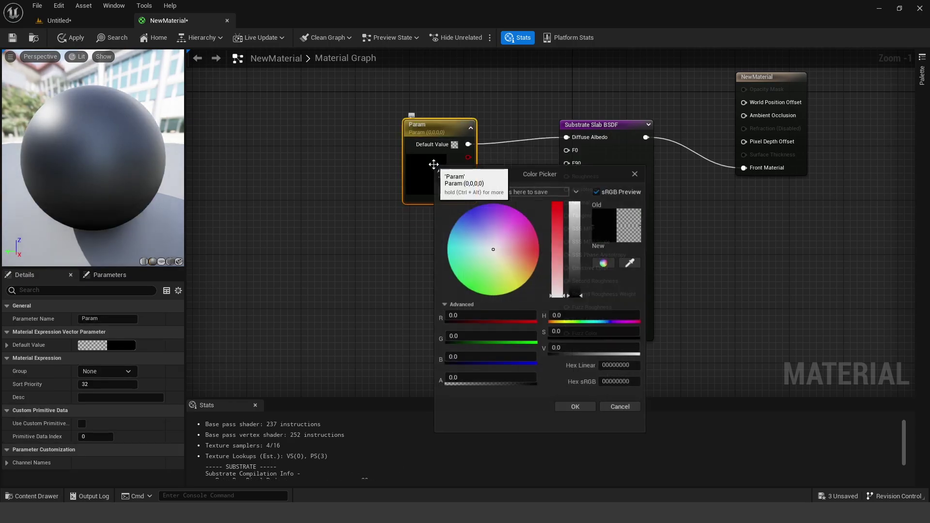
drag(488, 216, 467, 211)
drag(575, 227, 575, 201)
click(576, 409)
key(ctrl+s)
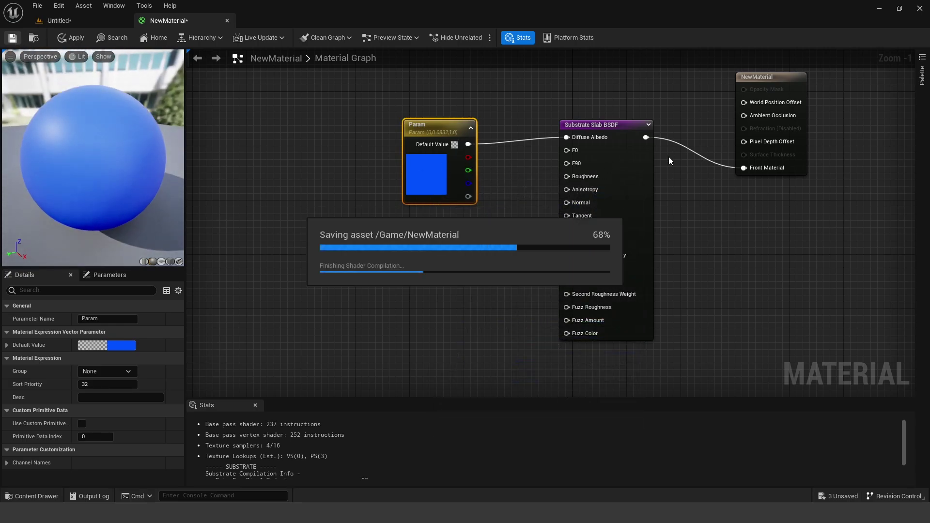
drag(452, 167, 431, 160)
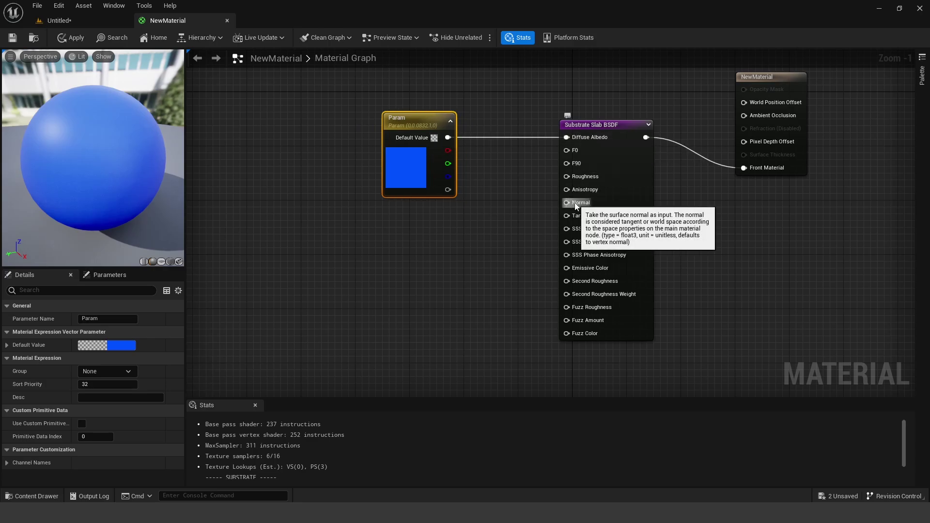
Step: Add a TextureSampleParameter2D node connected to the Slab's Normal input
drag(571, 204, 442, 240)
text(texture)
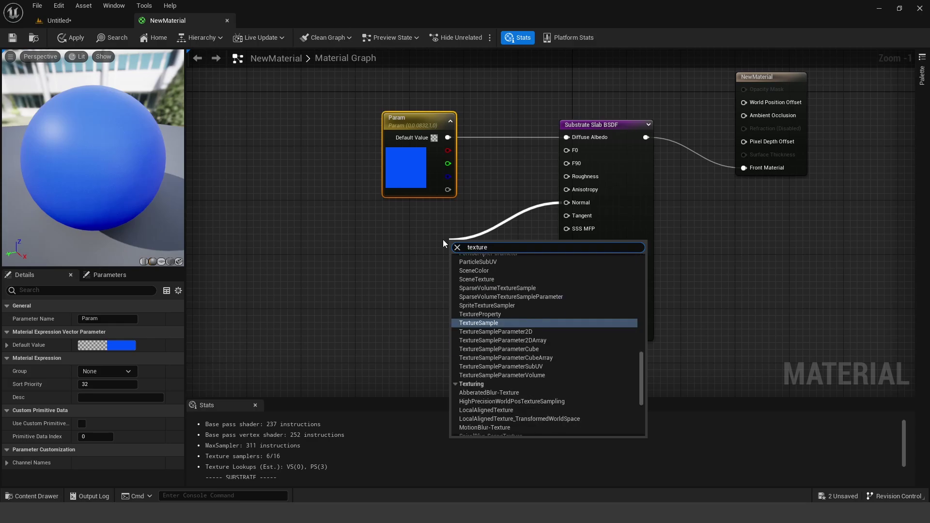
click(525, 330)
Step: Assign the cobblestone normal texture to the texture parameter and save the material
click(131, 440)
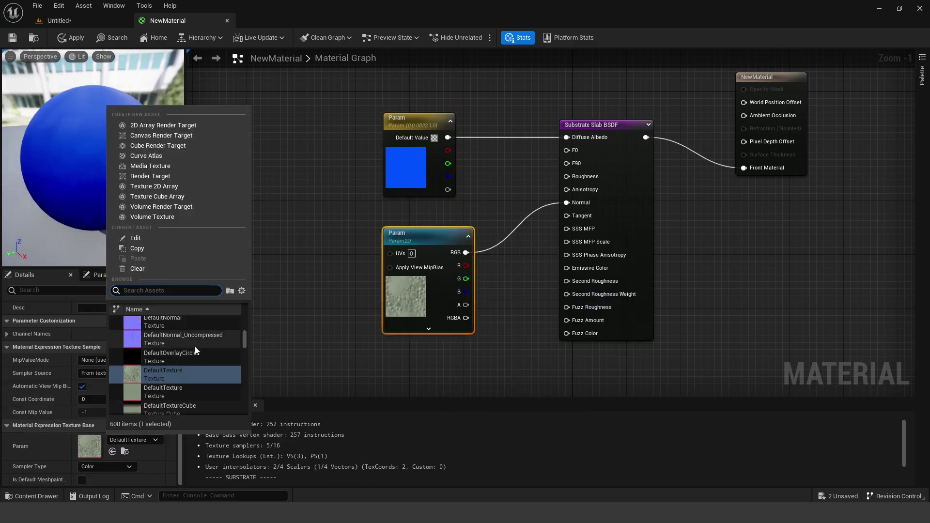
text(cob)
click(180, 357)
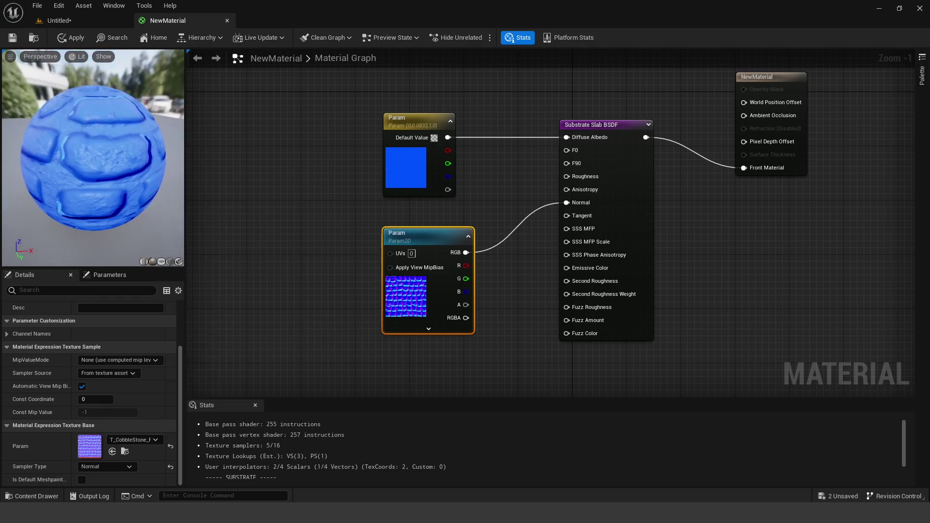
key(ctrl+s)
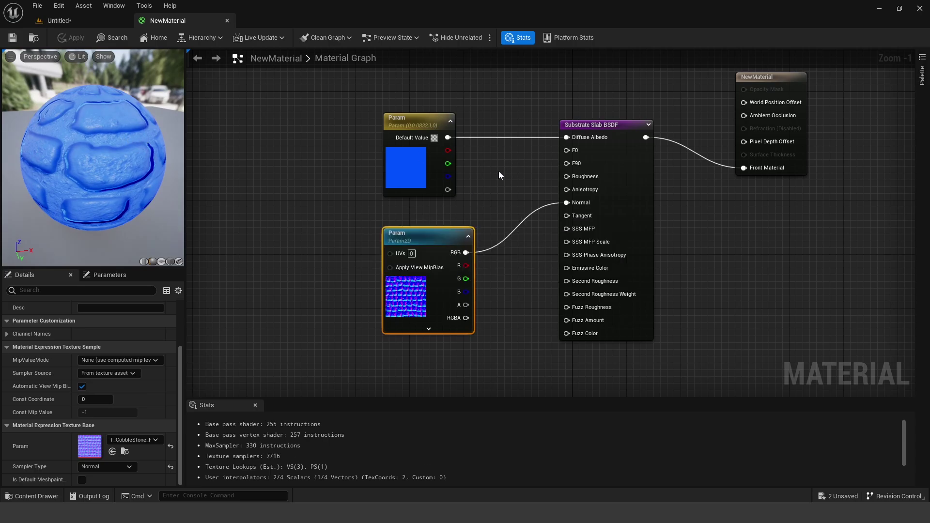
click(528, 146)
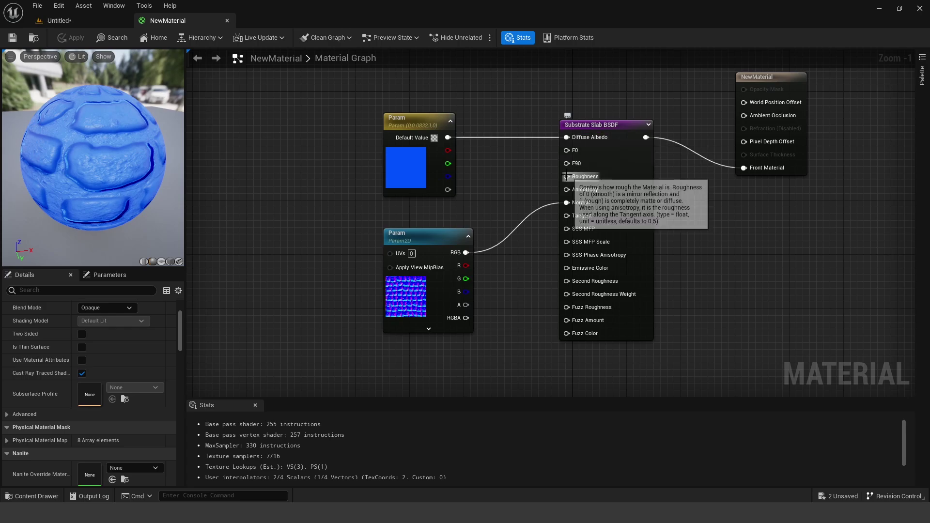
right_drag(573, 158, 547, 160)
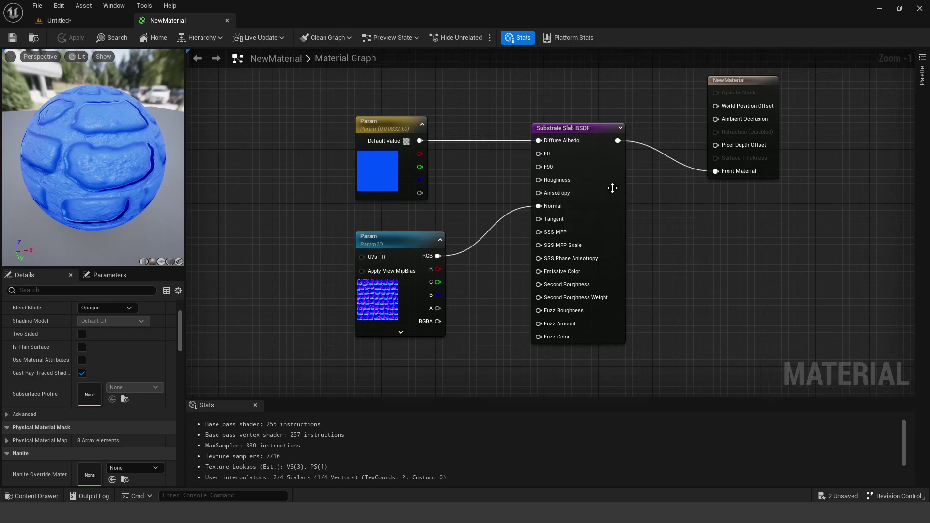
right_drag(690, 180, 626, 182)
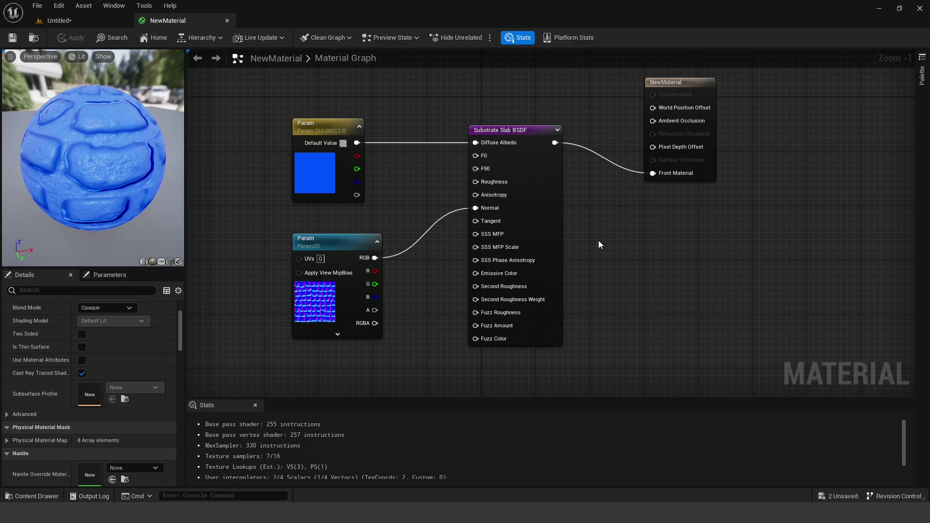
right_drag(310, 105, 361, 87)
drag(321, 91, 674, 316)
click(678, 292)
right_drag(695, 292, 746, 296)
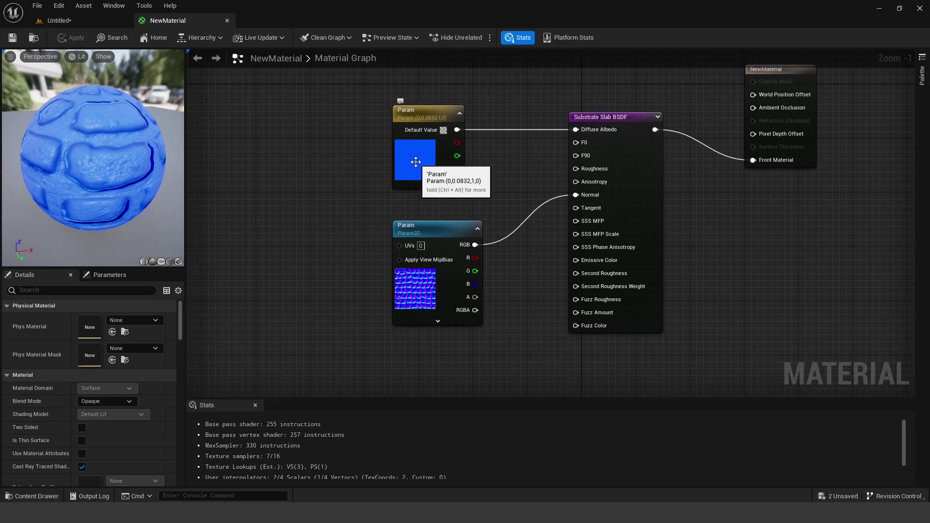
Step: Disconnect the cobblestone texture parameter from the Slab's Normal input and move it well below the other nodes
right_drag(416, 162, 455, 158)
right_drag(480, 220, 502, 165)
alt+click(537, 185)
drag(521, 172, 519, 367)
click(521, 256)
right_drag(521, 255, 512, 288)
Step: Add a Constant node with value 0.05 to the Slab's Roughness input, rotate the preview to check it and save the material
drag(629, 143, 508, 203)
text(const)
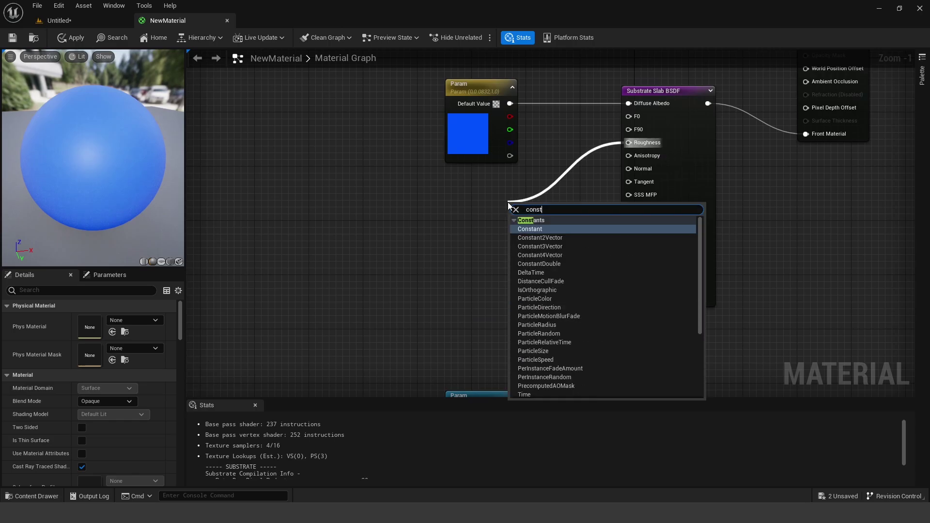
click(545, 230)
drag(533, 208, 511, 193)
click(521, 206)
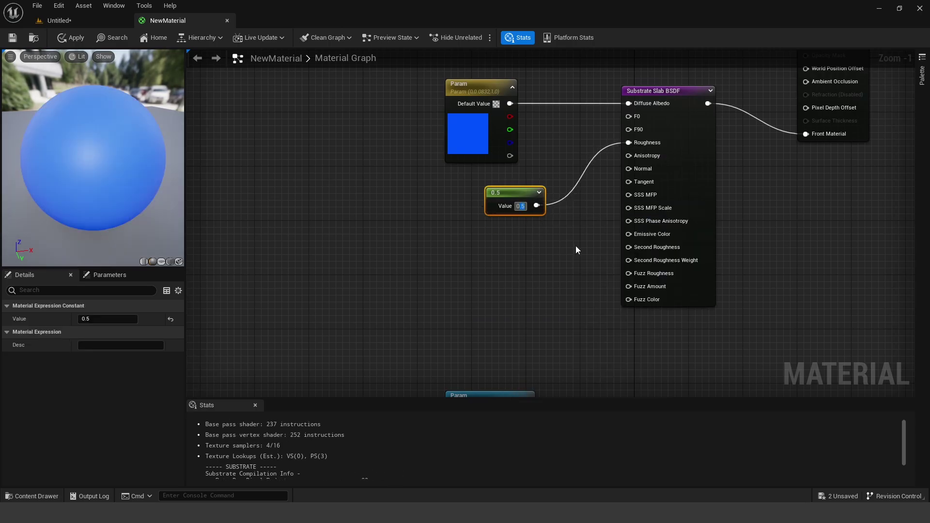
text(0.05)
key(Return)
drag(82, 155, 117, 155)
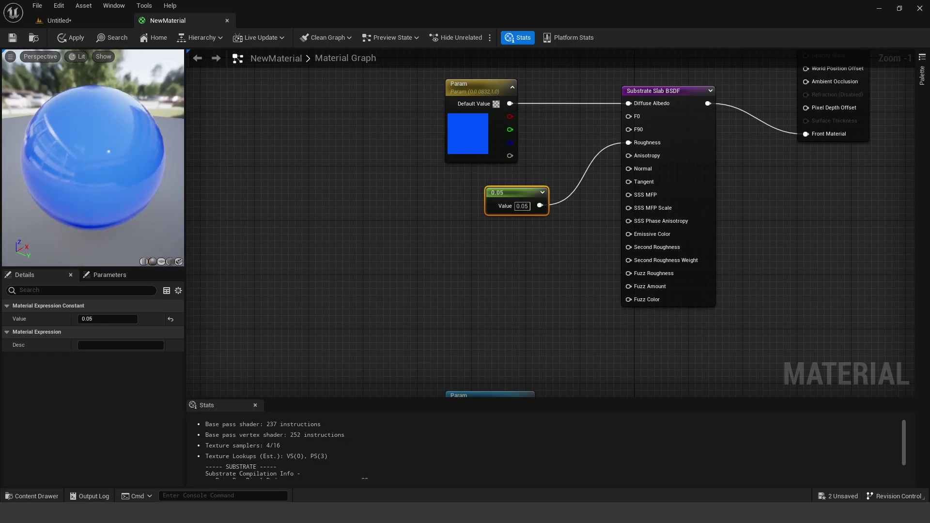
click(12, 38)
Step: Change the vector parameter's color to a deeper blue (0.00945, 0, 1) and save the material
double_click(477, 133)
drag(540, 185, 514, 187)
click(623, 385)
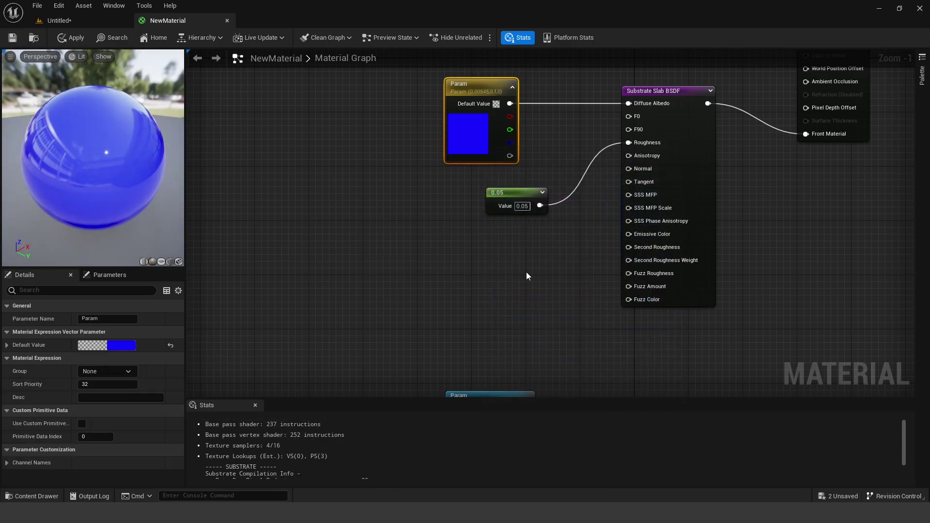
click(436, 272)
right_drag(436, 271, 395, 252)
click(12, 37)
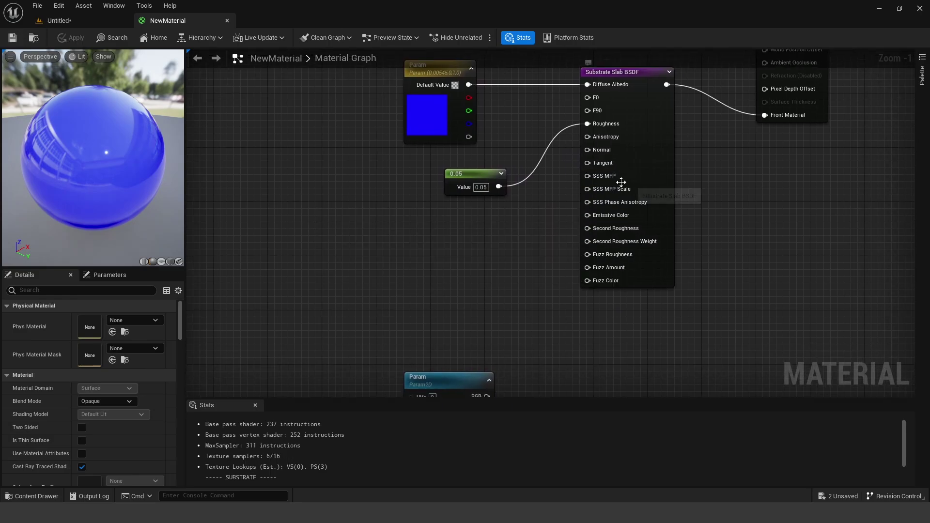
Step: Add a Substrate Transmittance-To-MeanFreePath node, connect its MFP output to the Slab's SSS MFP input and place it below the roughness constant
right_drag(591, 176, 628, 191)
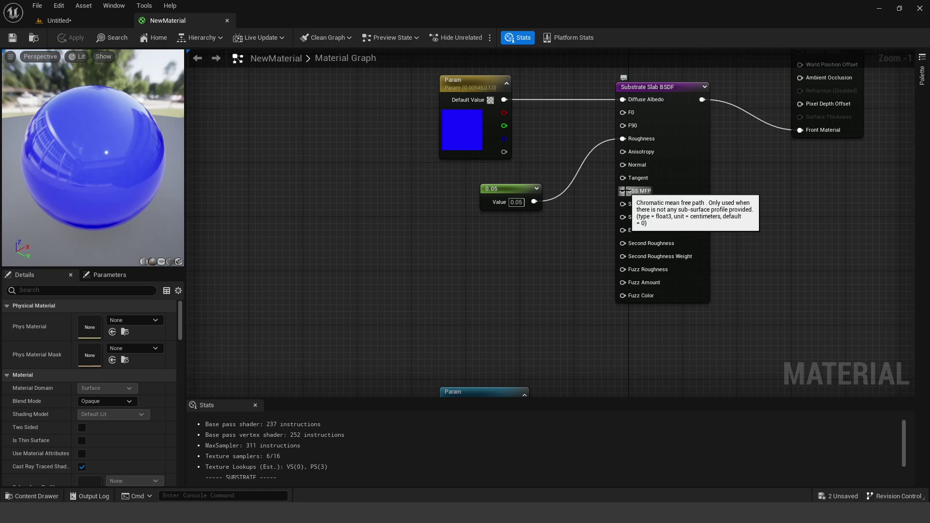
drag(629, 193, 490, 245)
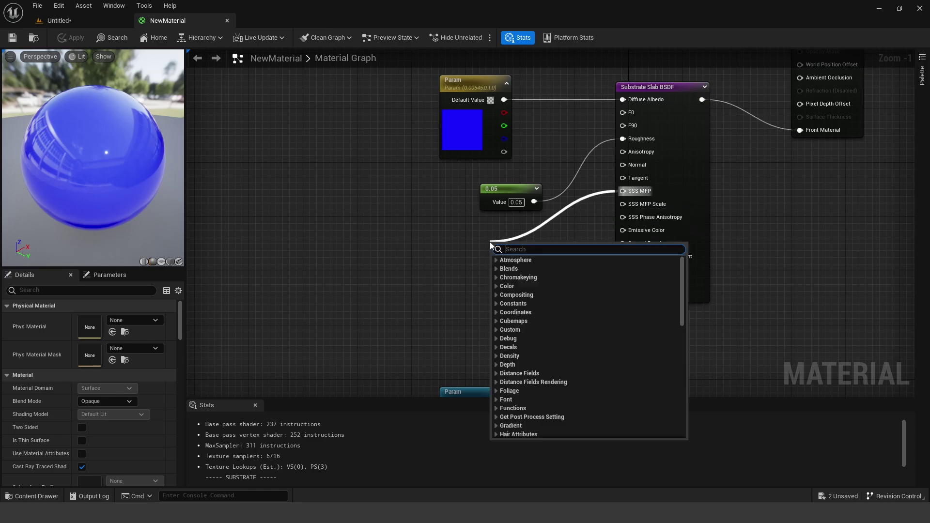
text(substrate)
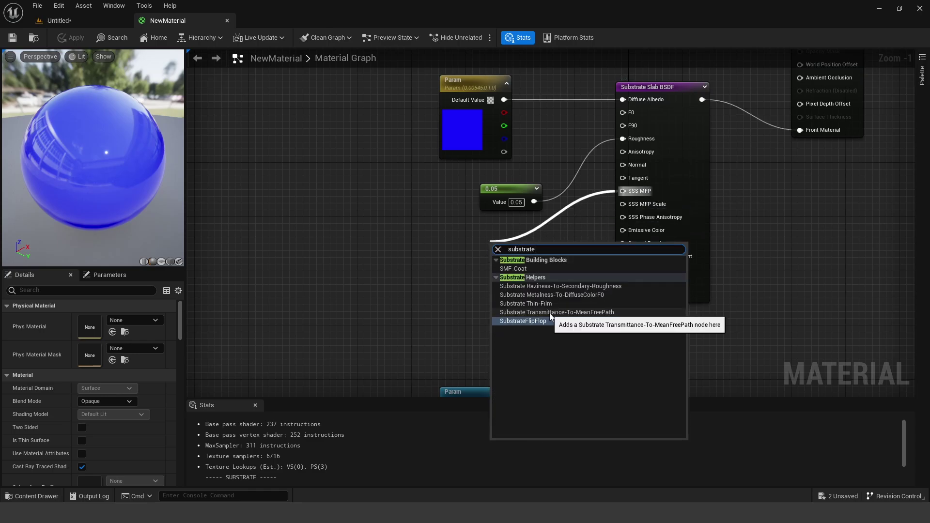
click(611, 312)
drag(560, 245, 503, 229)
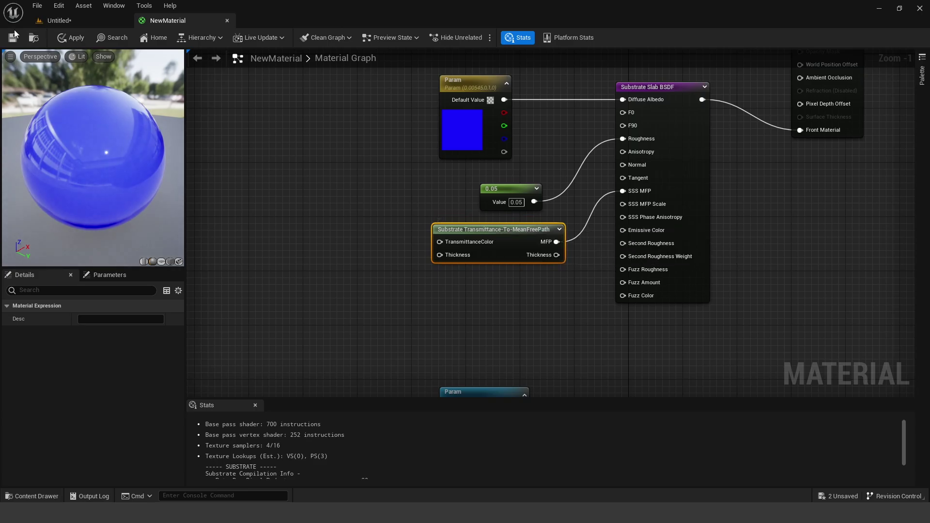
Step: Move the material's result node farther away from the Substrate Slab BSDF node to make room between them
scroll(112, 109, up, 4)
scroll(112, 109, down, 4)
scroll(441, 186, down, 1)
right_drag(441, 187, 405, 161)
drag(382, 94, 570, 241)
click(537, 258)
right_drag(537, 257, 417, 284)
drag(640, 139, 752, 118)
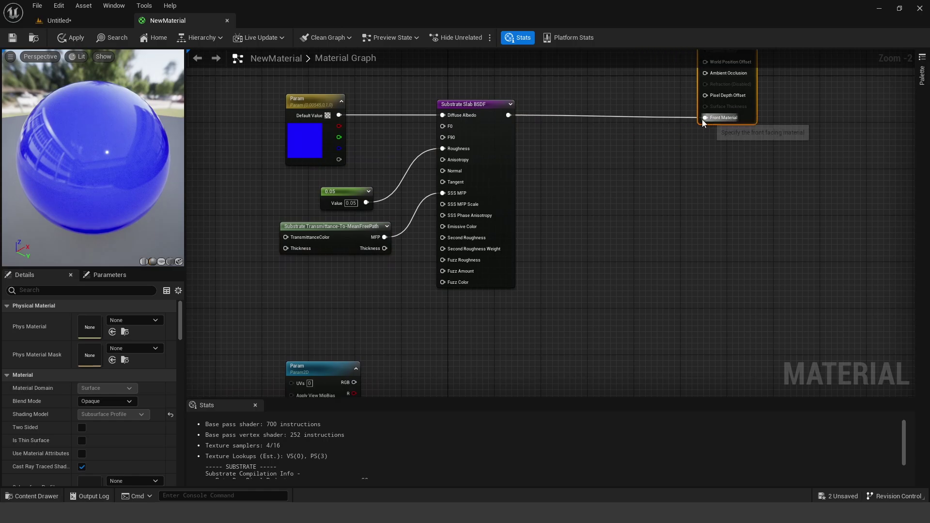
click(639, 140)
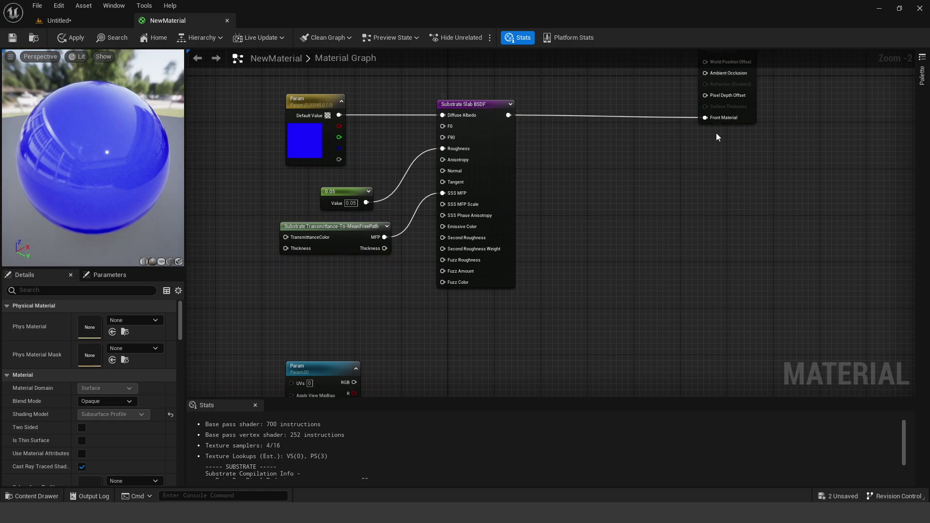
Step: Try a Substrate Horizontal Blend node between the Slab output and Front Material, and delete it again
right_drag(718, 134, 672, 163)
drag(461, 144, 578, 206)
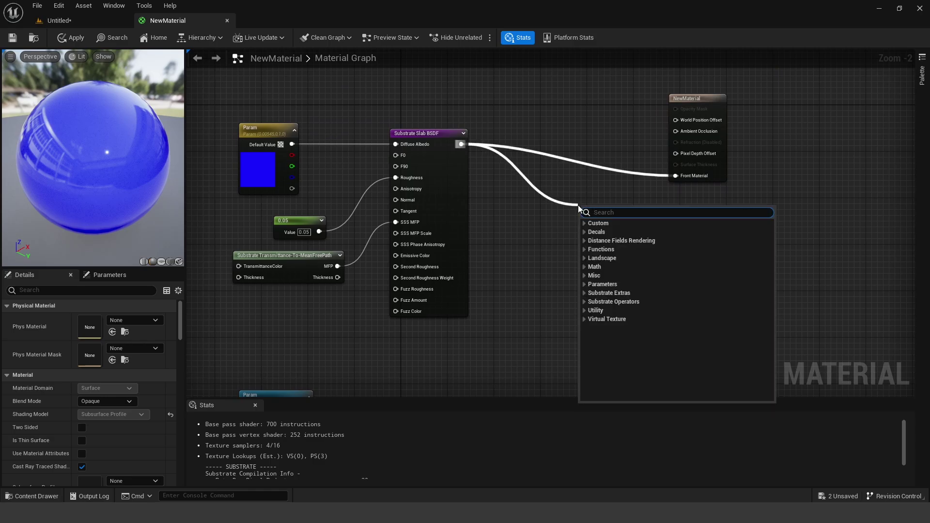
text(substrate)
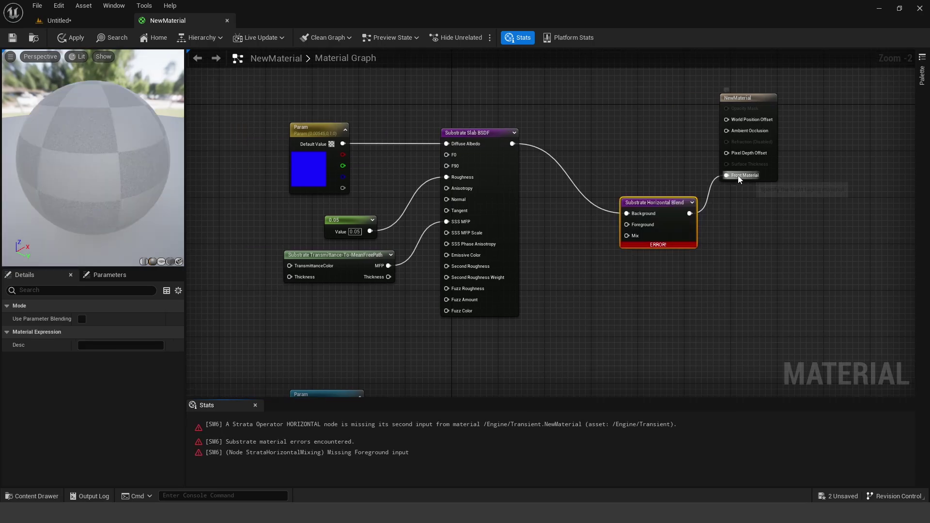
key(Delete)
Step: Insert a Substrate Vertical Layer node into Front Material with the Slab as its Top input, and move the result node farther away
drag(735, 176, 660, 201)
text(suubstrate ver)
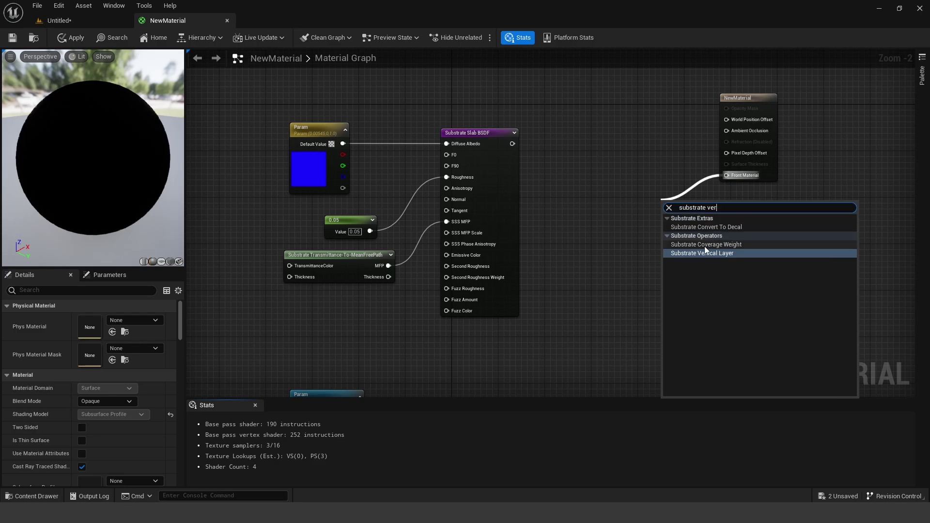
click(706, 252)
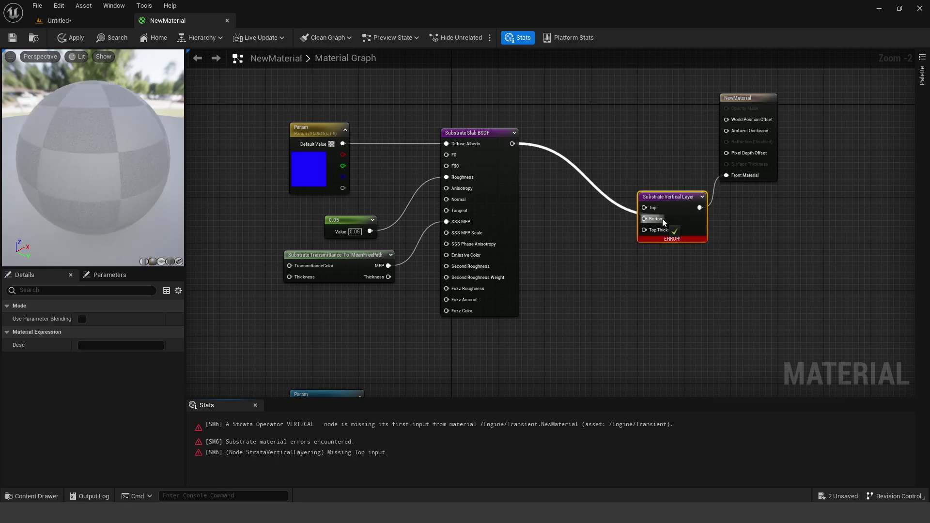
drag(662, 222, 646, 209)
right_drag(663, 199, 647, 166)
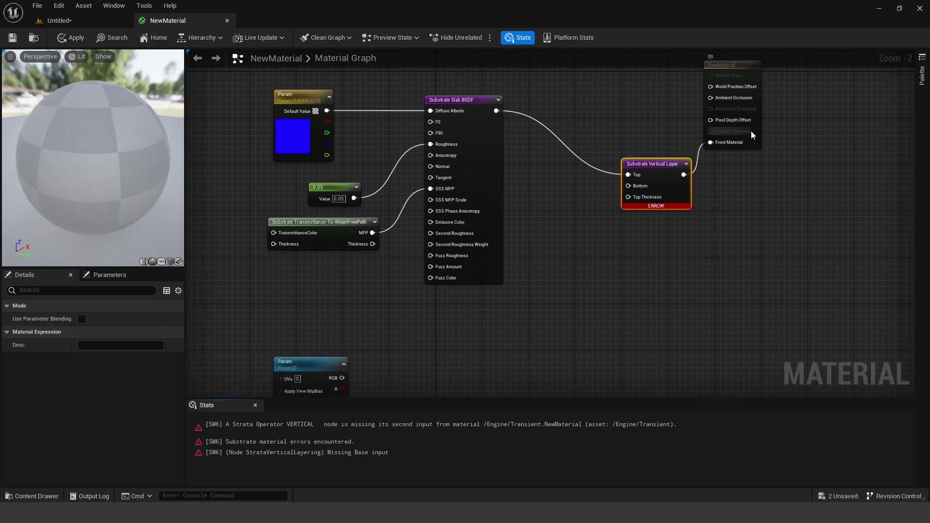
drag(755, 140, 824, 165)
right_drag(701, 205, 757, 189)
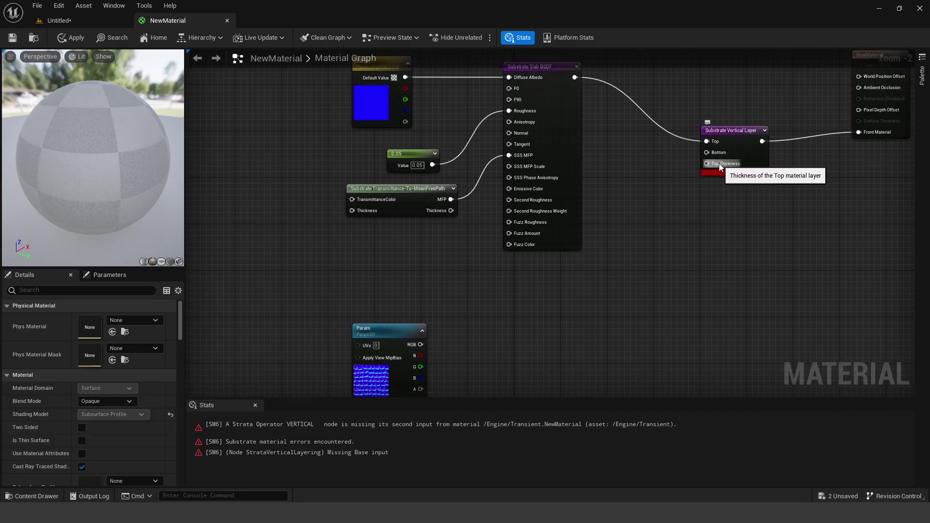
Step: Add a second Substrate Slab BSDF node below the first one and connect its output to the Vertical Layer's Bottom input
drag(743, 160, 773, 162)
scroll(663, 187, down, 2)
right_drag(562, 237, 550, 214)
click(584, 170)
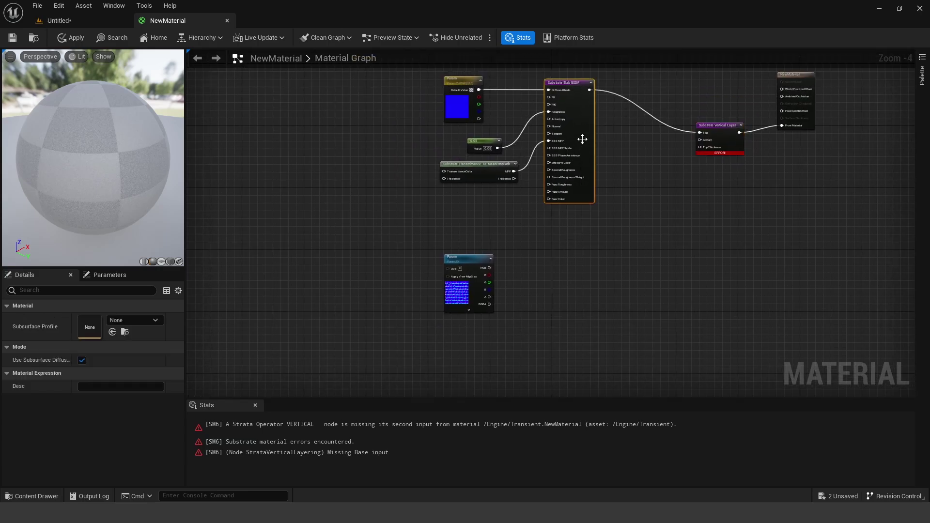
right_click(579, 235)
text(substrate slab)
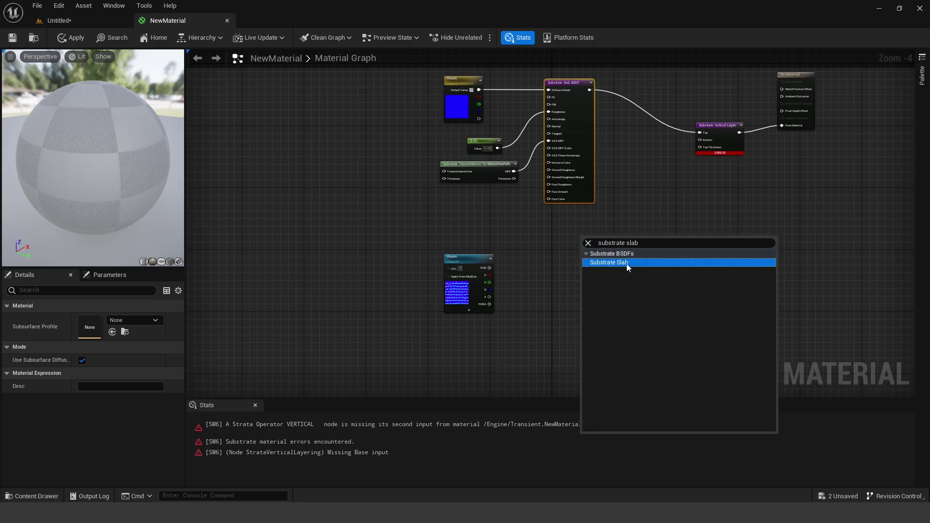
click(624, 263)
drag(598, 249, 700, 140)
right_drag(579, 216, 624, 175)
click(624, 176)
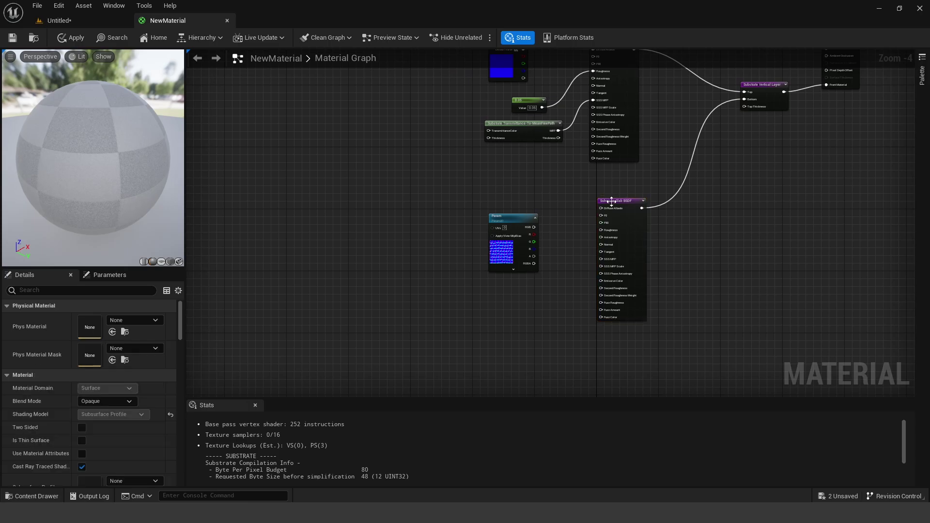
Step: Move the Param texture node further down to leave room beside the second Substrate Slab's upper inputs
click(525, 216)
drag(517, 216, 515, 254)
right_drag(520, 166, 504, 213)
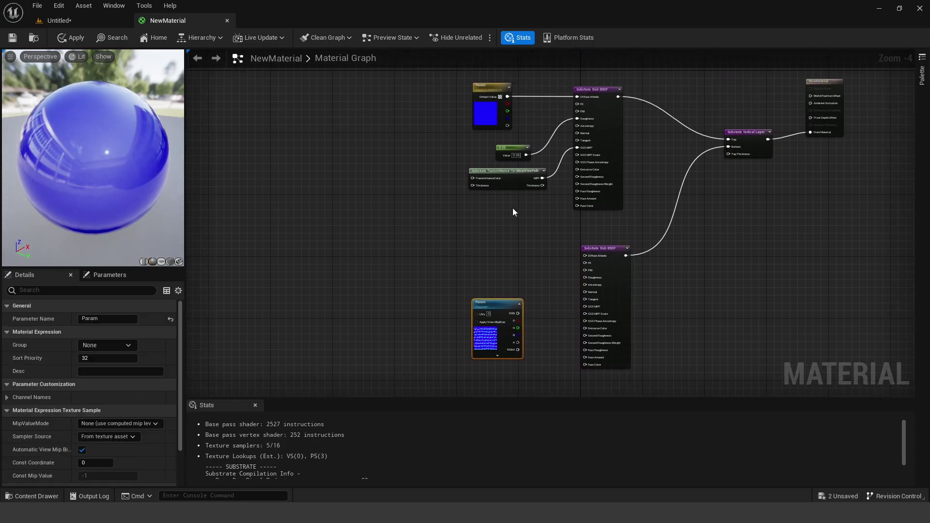
drag(597, 111, 609, 112)
click(519, 218)
Step: Add a Constant3Vector node feeding the second Substrate Slab's Diffuse Albedo input
scroll(521, 324, up, 2)
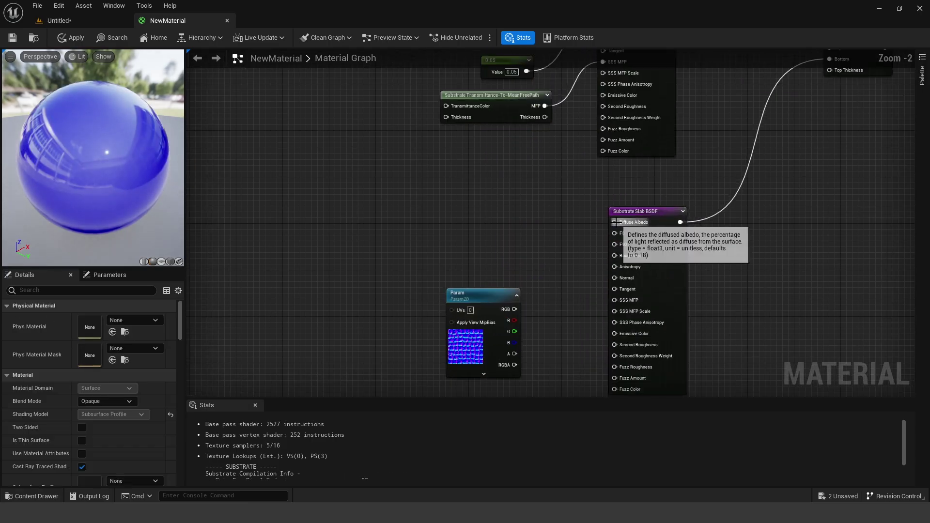
right_drag(613, 221, 606, 195)
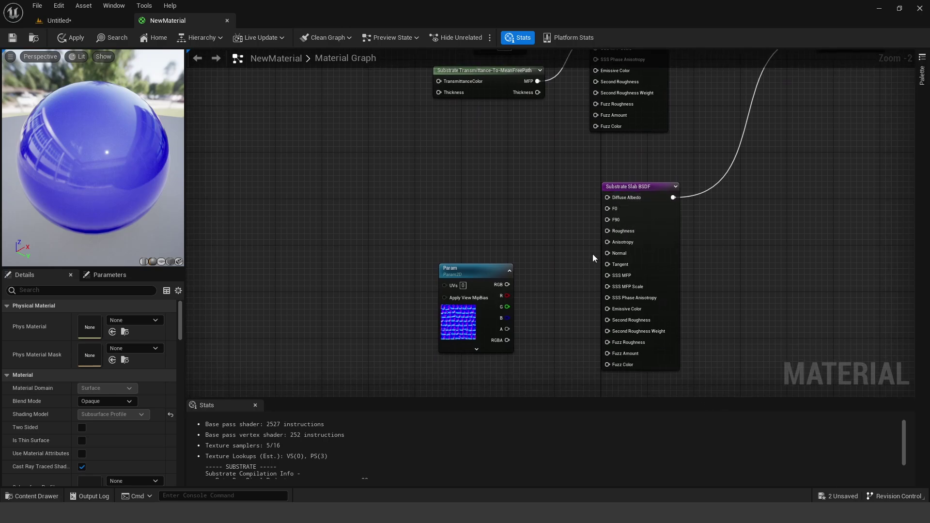
click(610, 201)
drag(505, 197, 441, 195)
text(vector 3)
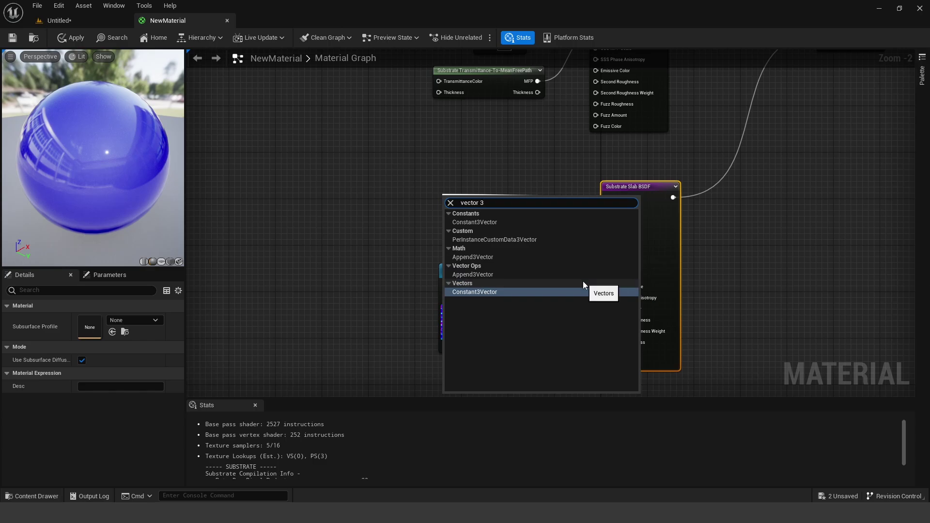
click(494, 222)
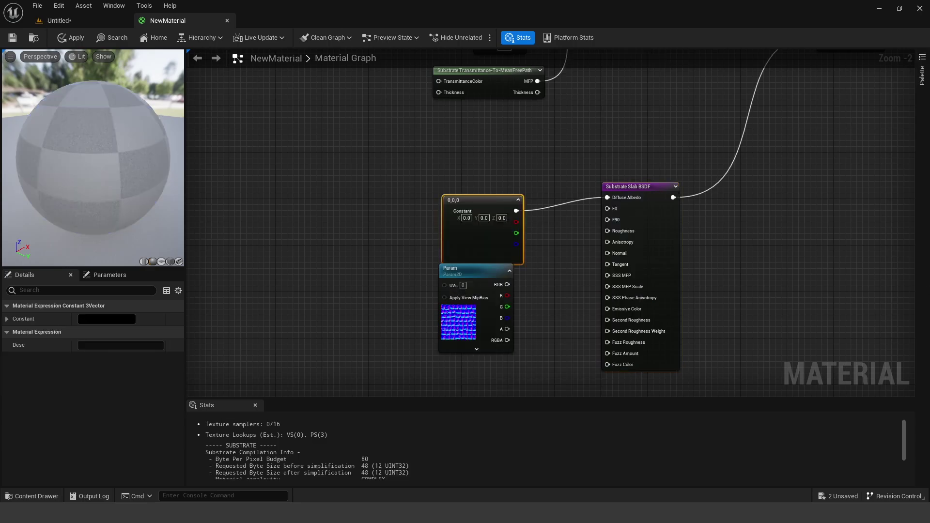
Step: Set the new Constant3Vector colour to magenta with R 1.0, G 0.0 and B 0.980678
double_click(483, 204)
click(543, 275)
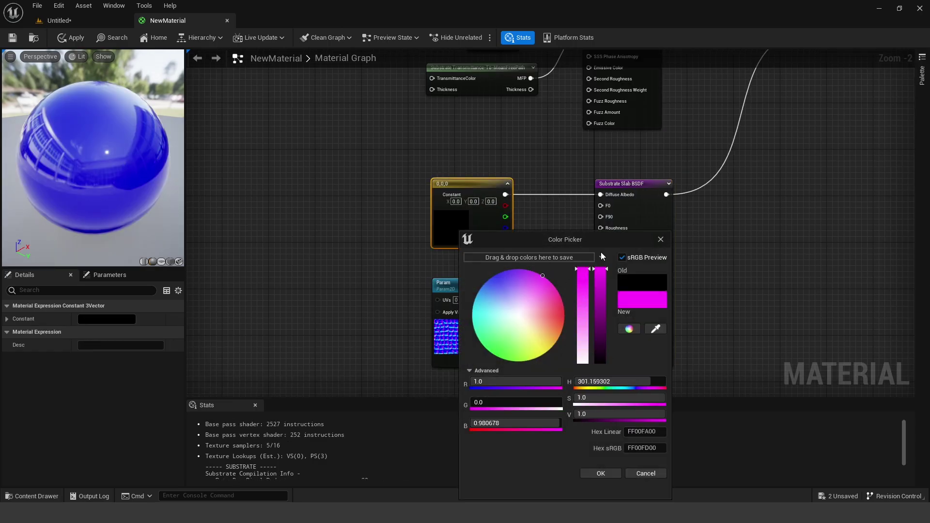
click(606, 470)
right_drag(525, 299, 502, 247)
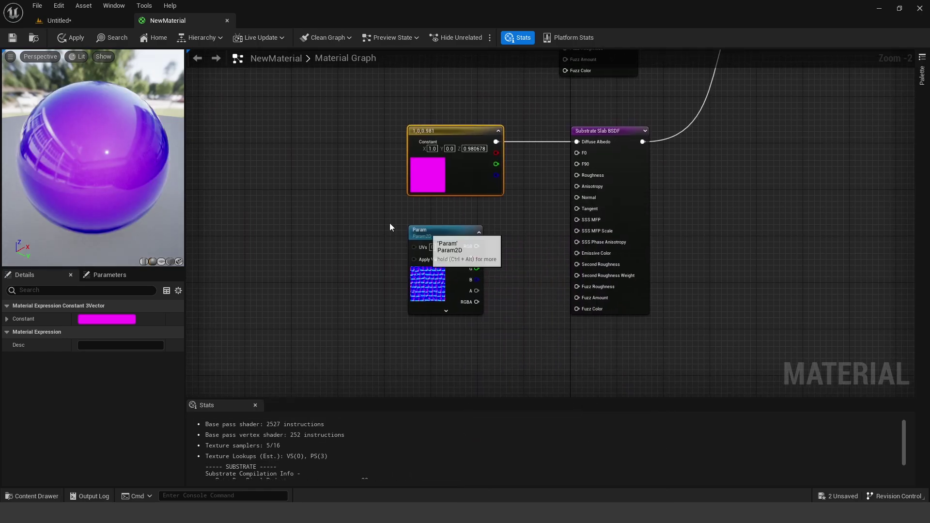
Step: Save the NewMaterial asset with its two vertically layered slabs
drag(138, 167, 13, 53)
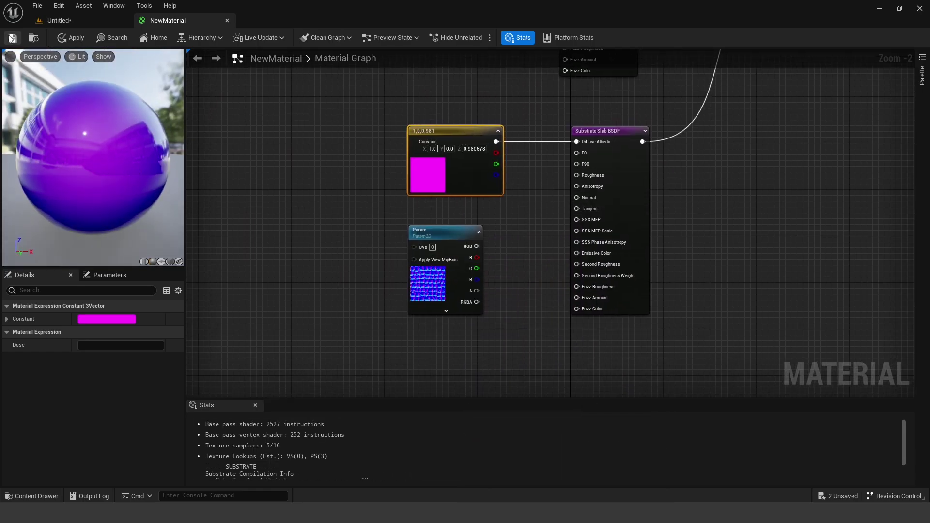
click(12, 38)
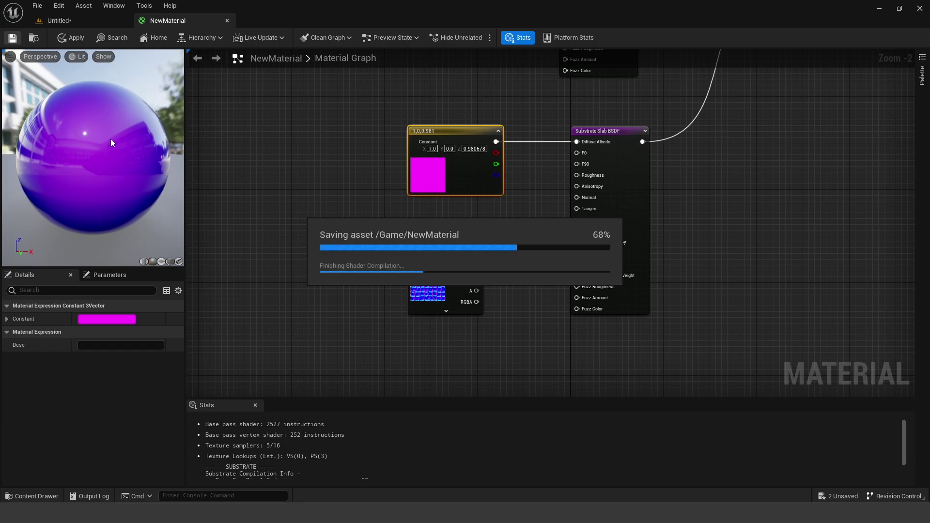
Step: Examine how the blue top slab and magenta bottom slab blend on the preview sphere from several angles
drag(58, 92, 94, 99)
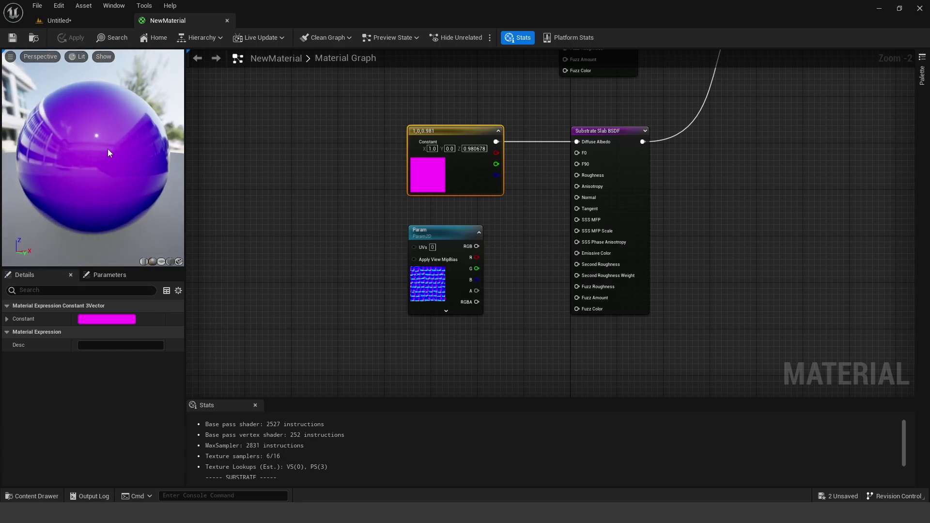
right_drag(395, 164, 332, 188)
mouse_move(121, 123)
mouse_down()
mouse_move(133, 157)
mouse_move(112, 119)
mouse_up()
drag(51, 133, 131, 131)
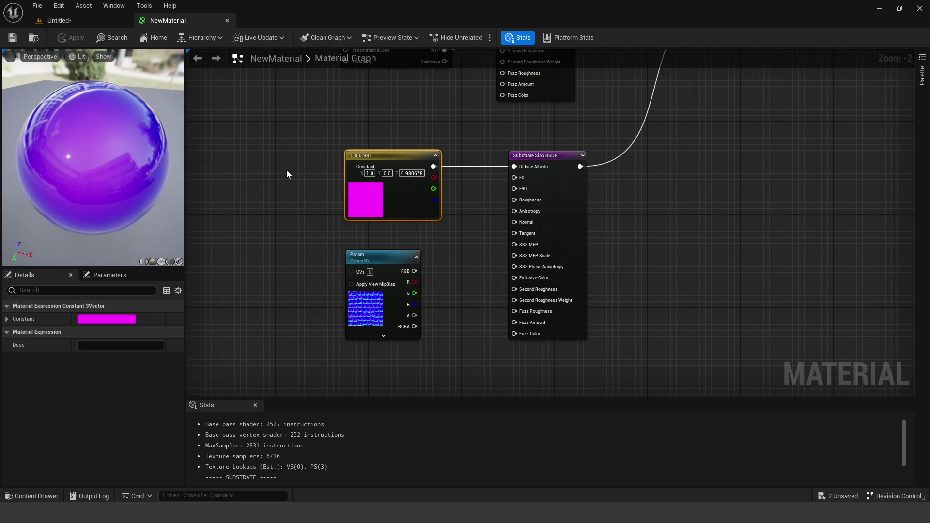
mouse_move(103, 162)
mouse_down()
mouse_move(95, 142)
mouse_move(122, 157)
mouse_move(116, 179)
mouse_move(98, 175)
mouse_up()
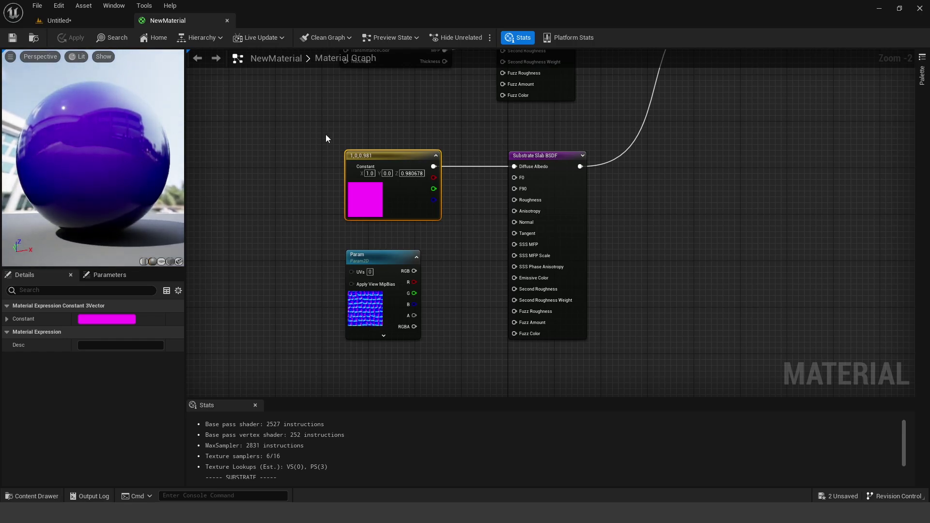
right_drag(326, 139, 308, 264)
drag(75, 141, 100, 119)
right_drag(349, 240, 332, 189)
mouse_move(74, 144)
mouse_down()
mouse_move(68, 128)
mouse_move(69, 144)
mouse_move(85, 136)
mouse_up()
right_drag(313, 181, 321, 94)
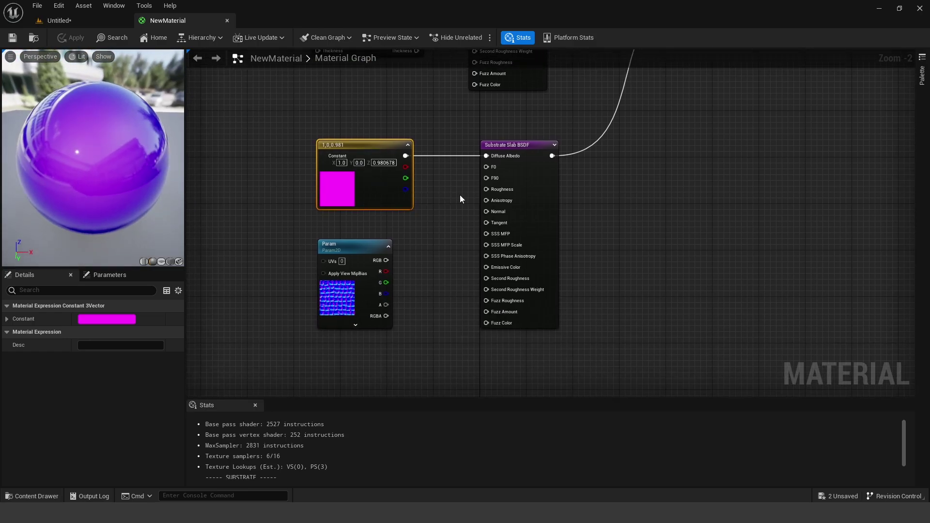
Step: Connect the RGB output of the cobblestone normal texture Param to the second Slab's Normal input and check the preview sphere
click(536, 148)
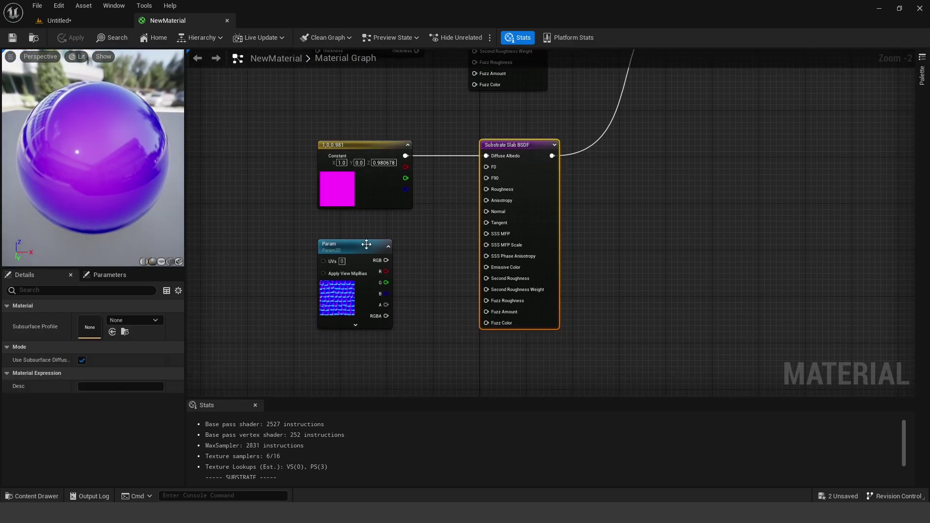
right_drag(369, 242, 393, 220)
click(402, 226)
scroll(203, 357, down, 4)
scroll(199, 356, up, 5)
scroll(128, 399, down, 3)
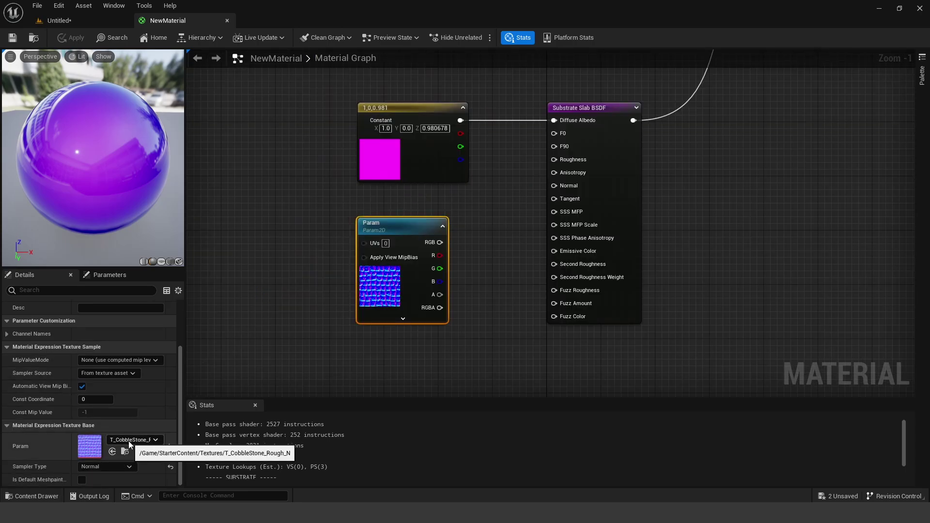
drag(440, 242, 554, 185)
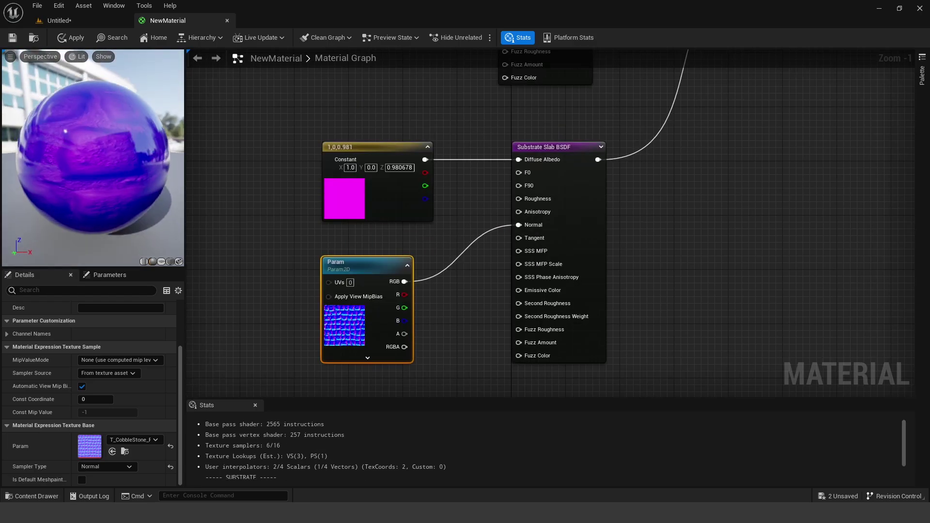
drag(93, 158, 107, 160)
scroll(93, 158, down, 3)
right_drag(107, 160, 113, 148)
drag(112, 148, 55, 108)
drag(138, 166, 164, 109)
Step: Add a Constant node for the Vertical Layer's Top Thickness input and place it to the left of that node
right_drag(516, 118, 368, 210)
scroll(396, 195, down, 1)
right_drag(413, 190, 383, 299)
click(575, 240)
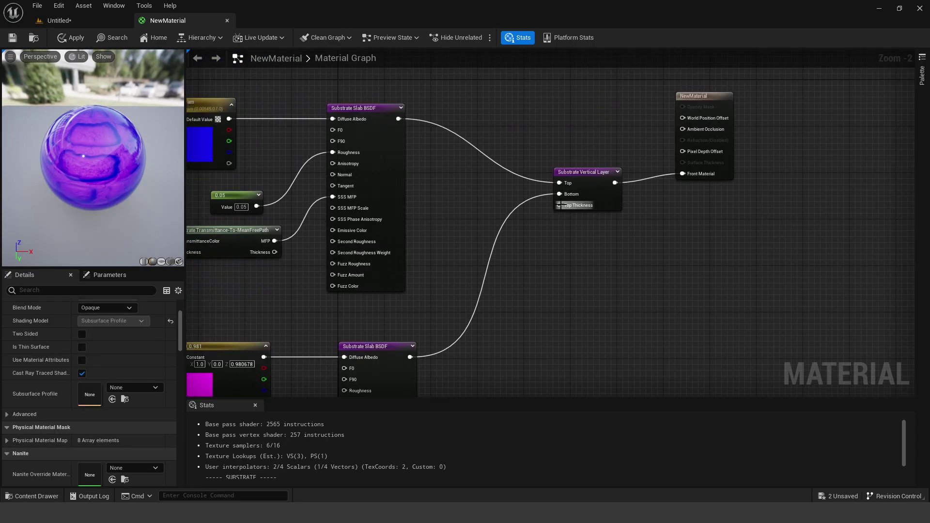
scroll(564, 208, up, 1)
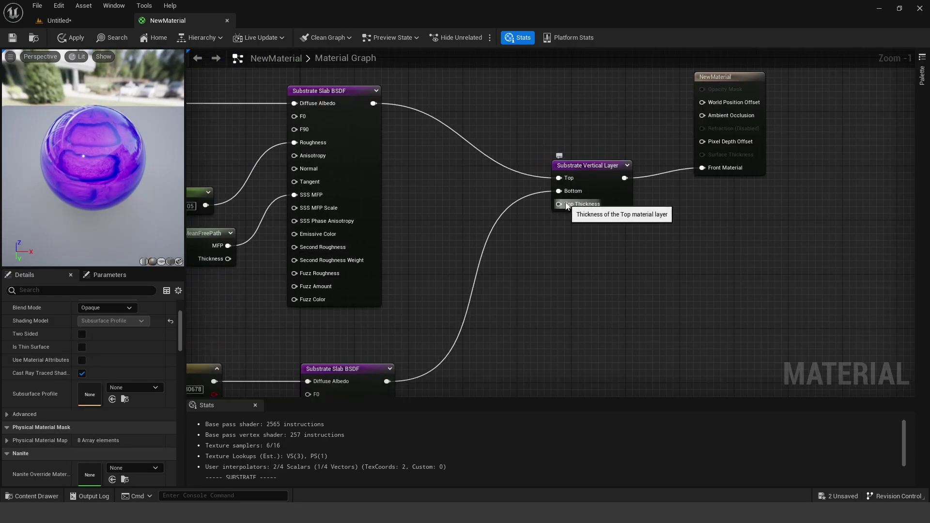
drag(567, 206, 515, 242)
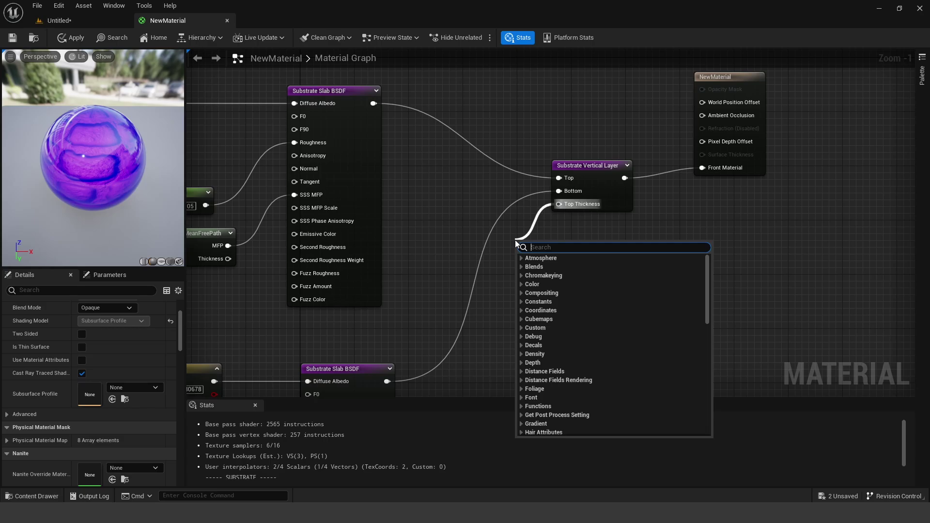
text(const)
click(555, 263)
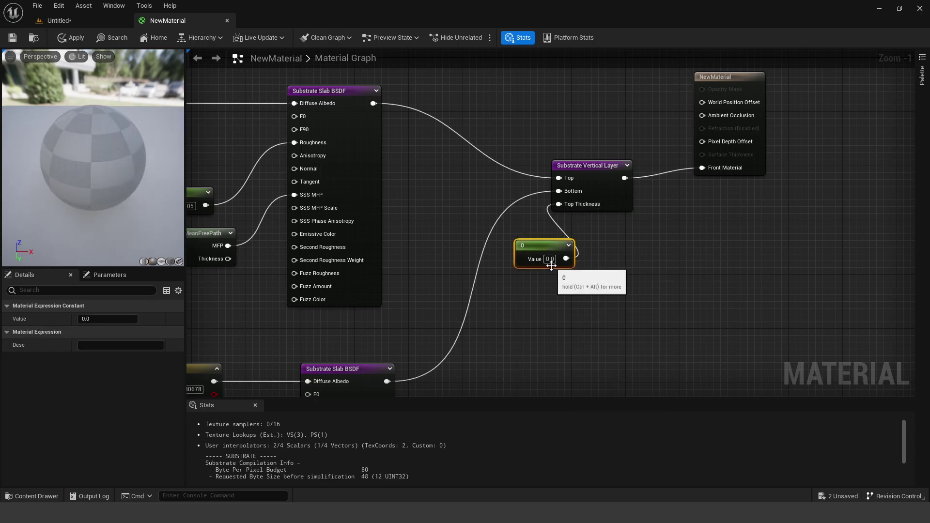
drag(549, 247, 503, 242)
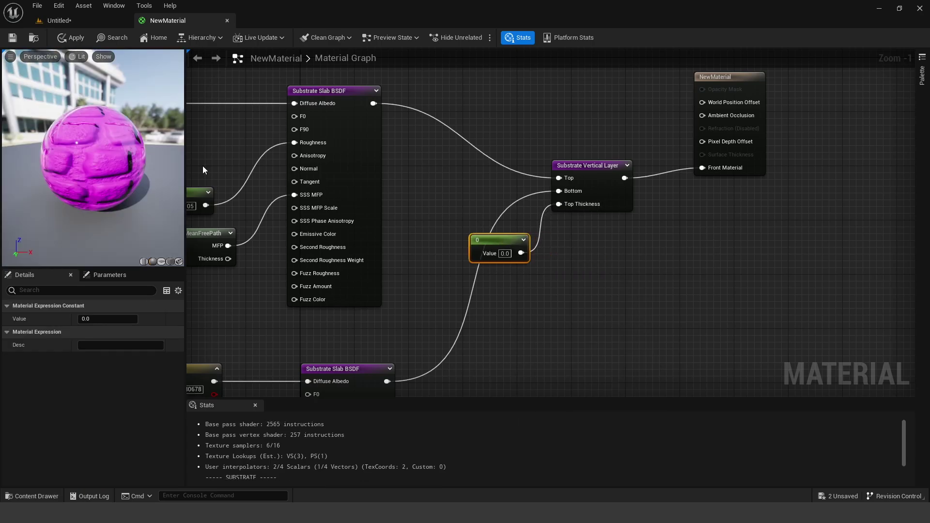
Step: Inspect the preview sphere, and set the Top Thickness constant to 0.1
drag(102, 166, 102, 166)
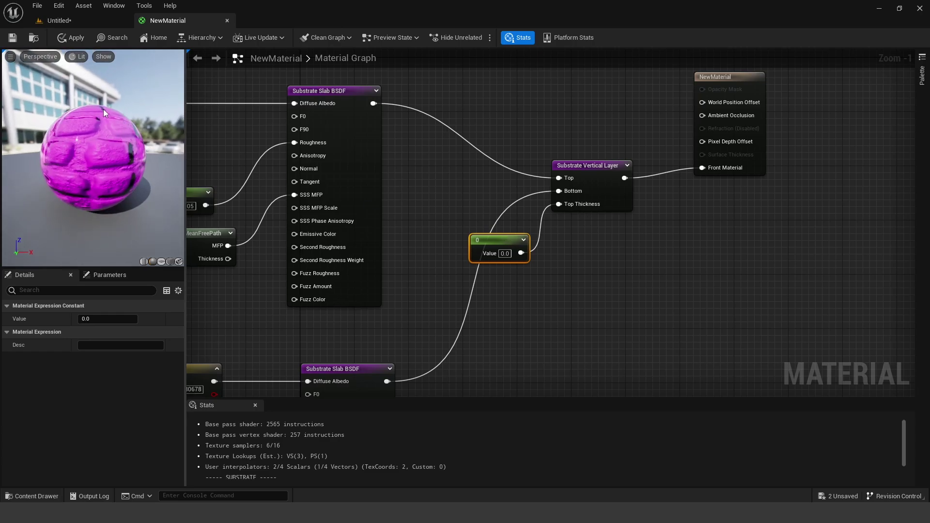
drag(103, 110, 95, 120)
scroll(94, 120, up, 3)
right_drag(254, 139, 432, 144)
scroll(434, 144, down, 2)
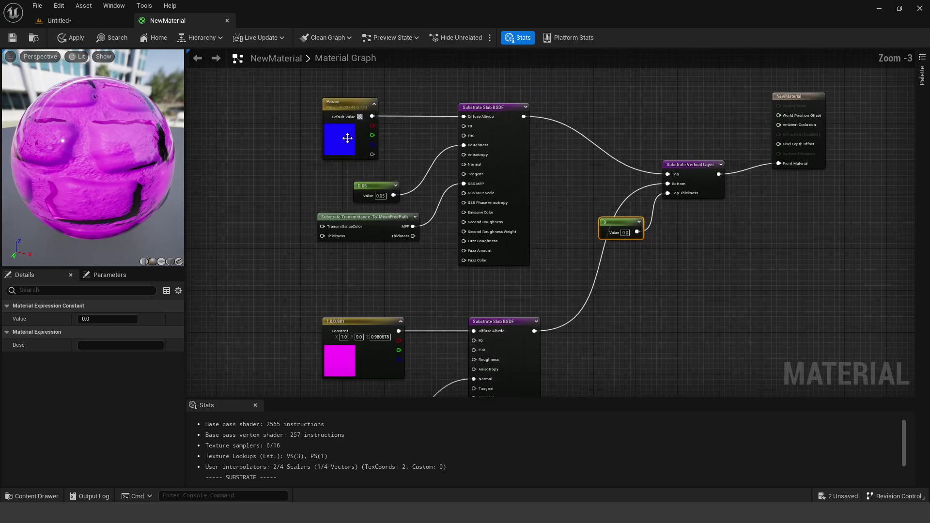
scroll(629, 202, up, 3)
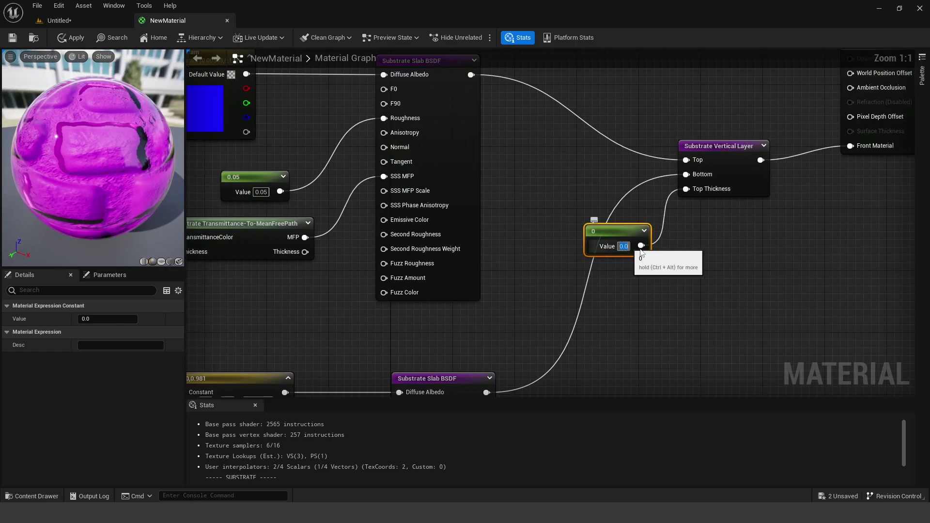
text(0.1)
key(Return)
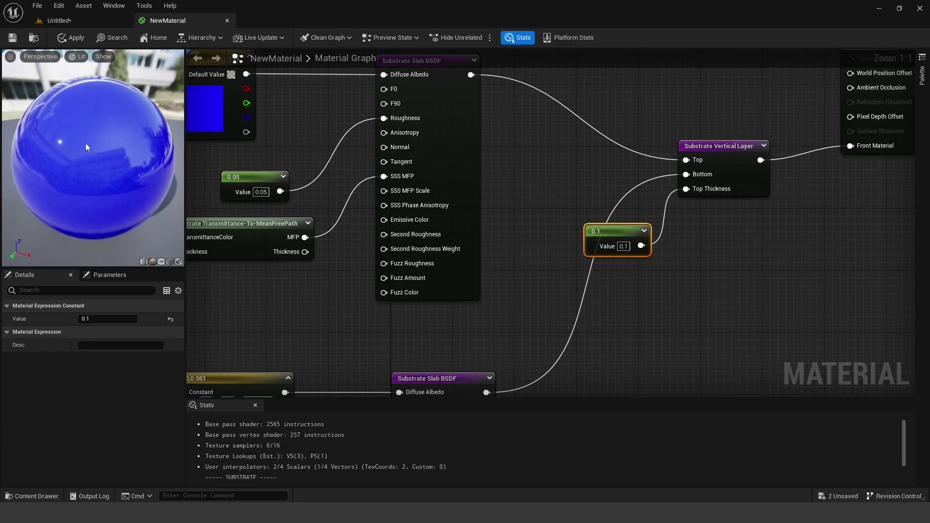
Step: Set the Top Thickness constant of the Vertical Layer to 0.01
click(623, 247)
text(0.01)
key(Return)
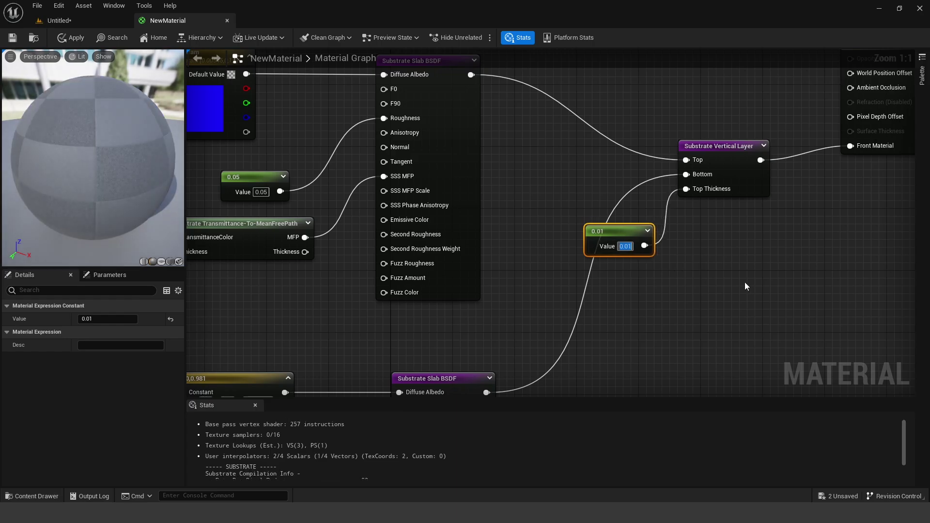
Step: Examine the layered material on the preview sphere from several angles and review the complete node graph
scroll(90, 106, down, 8)
scroll(91, 106, up, 5)
mouse_move(90, 107)
mouse_down()
mouse_move(67, 83)
mouse_move(82, 106)
mouse_up()
drag(92, 155, 125, 155)
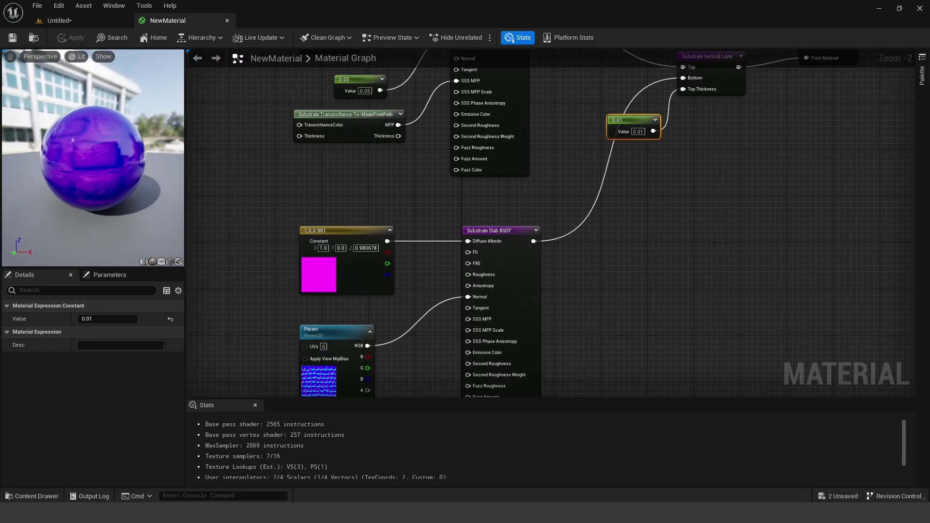
scroll(387, 201, down, 2)
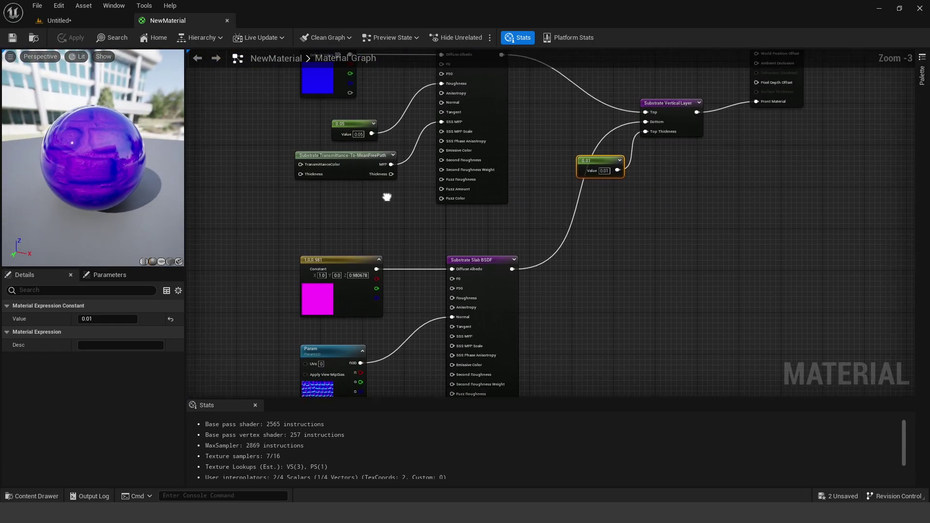
right_drag(406, 200, 430, 205)
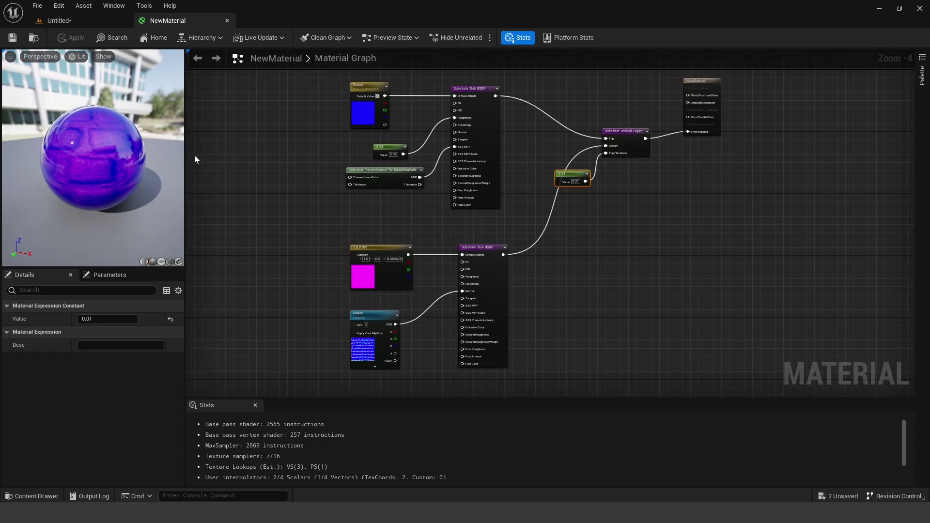
drag(164, 150, 146, 121)
scroll(472, 284, up, 2)
right_drag(472, 285, 516, 280)
drag(145, 145, 131, 170)
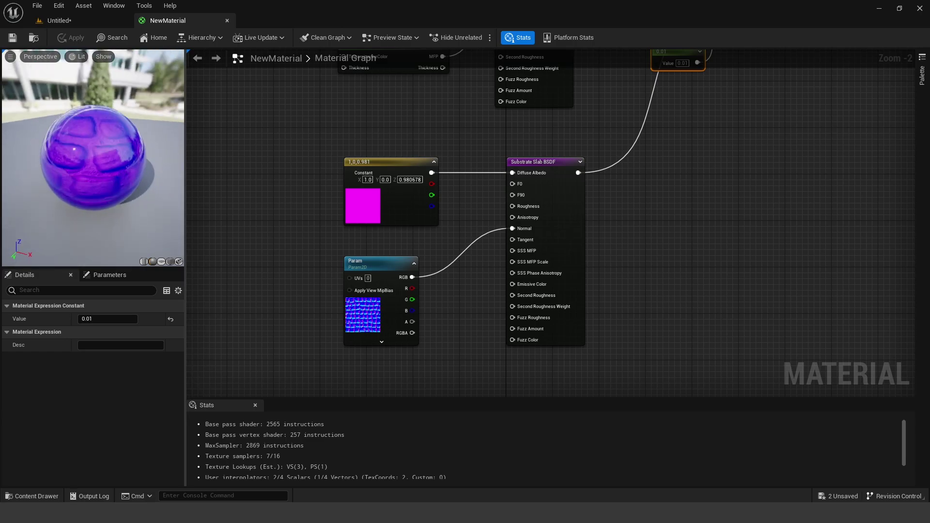
Step: Switch to the NewMaterial2 material and look over its preview sphere and layered Substrate graph
click(89, 20)
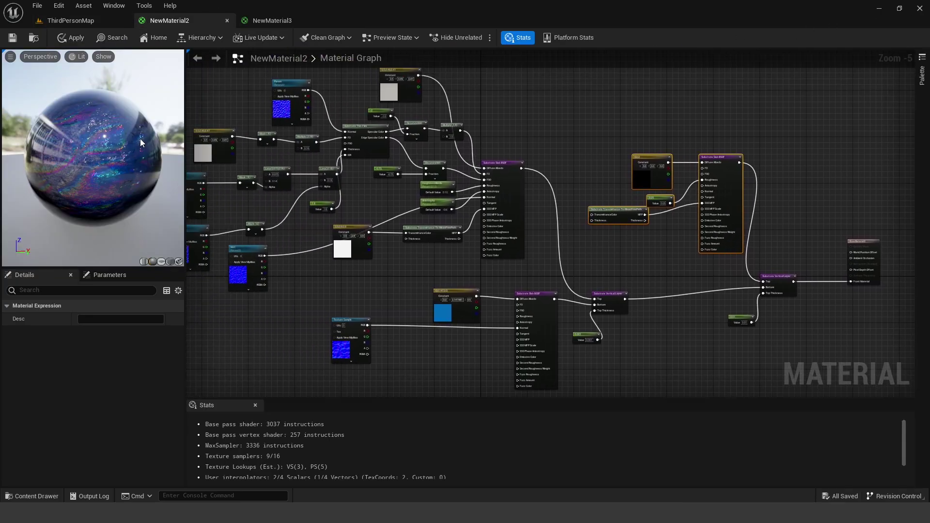
mouse_move(141, 142)
mouse_down()
mouse_move(117, 146)
mouse_move(134, 135)
mouse_up()
right_drag(471, 270, 507, 231)
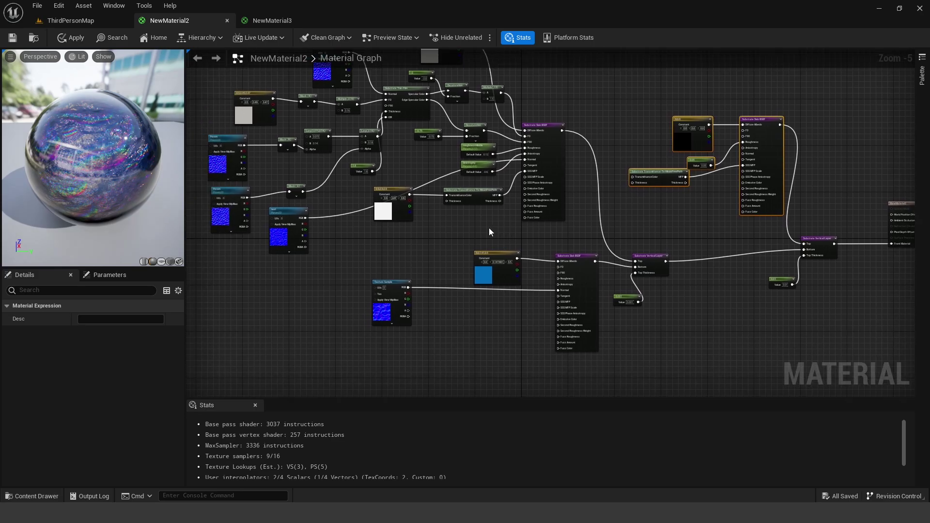
Step: Inspect the layered preview sphere and the Substrate slab groups across the NewMaterial2 graph
click(692, 230)
right_drag(397, 211, 443, 231)
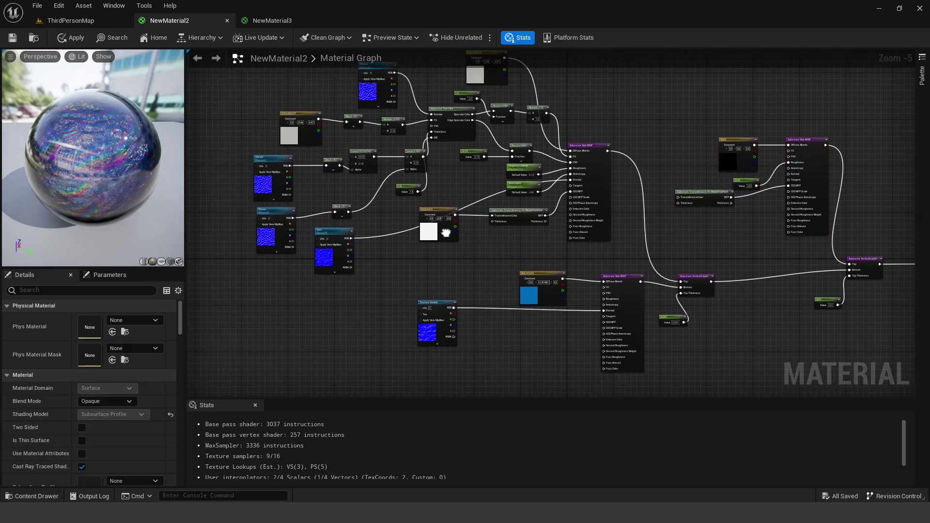
drag(157, 151, 155, 150)
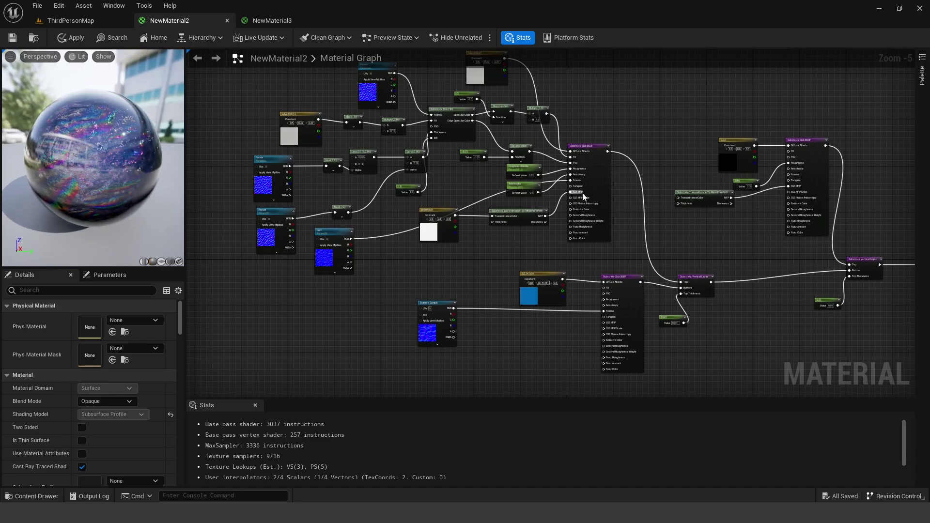
right_drag(641, 205, 587, 186)
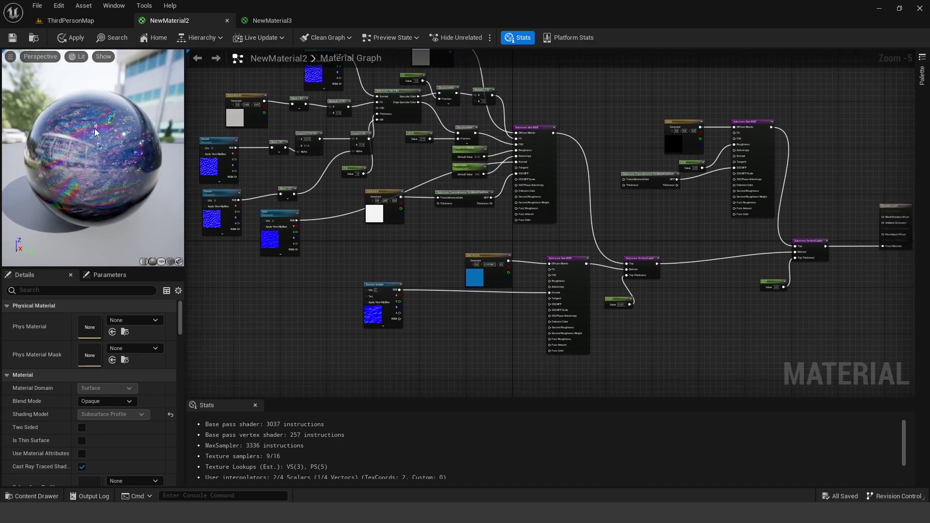
drag(81, 127, 119, 151)
right_drag(420, 201, 325, 169)
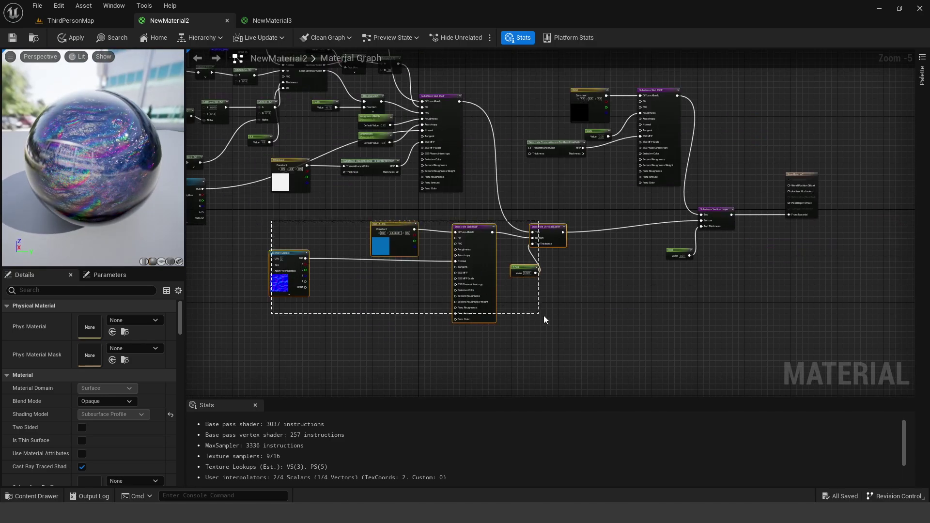
Step: Move the Texture Sample node below the blue colour constant, close to the bottom Substrate Slab BSDF
drag(545, 320, 542, 317)
click(290, 253)
drag(291, 253, 402, 269)
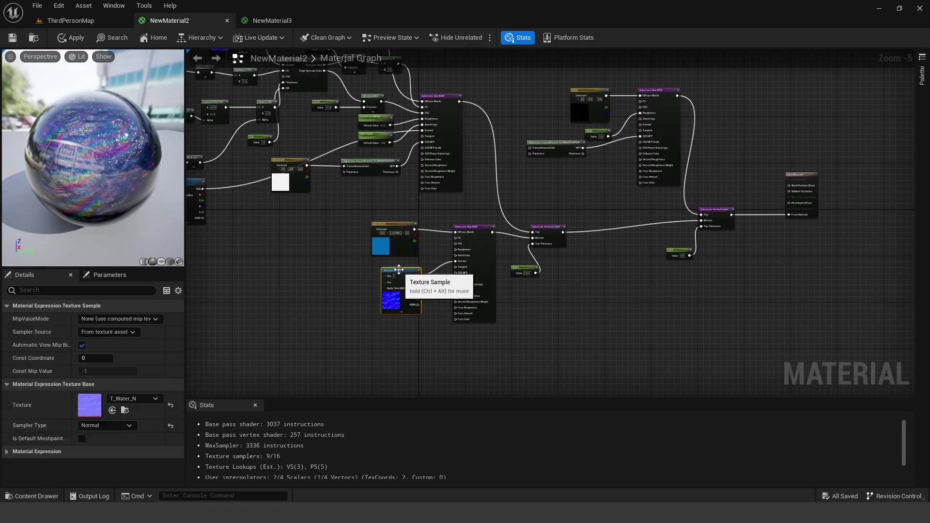
click(566, 264)
Step: Connect the bottom Substrate Slab BSDF directly to the Front Material input and check it on the preview sphere
right_drag(565, 234, 527, 238)
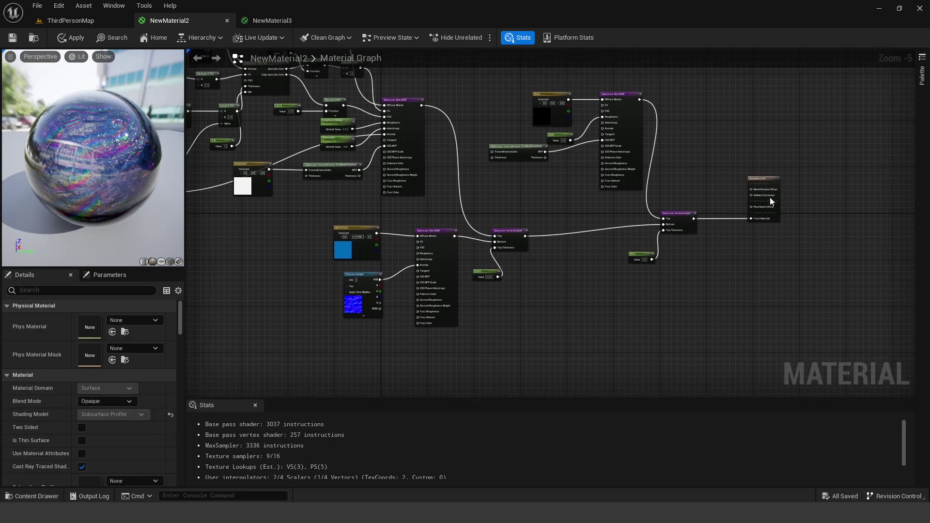
scroll(485, 254, up, 2)
drag(538, 218, 652, 187)
right_drag(484, 194, 621, 189)
mouse_move(110, 141)
mouse_down()
mouse_move(160, 141)
mouse_move(107, 143)
mouse_up()
right_drag(254, 145, 484, 125)
drag(110, 141, 166, 142)
Step: Set the bottom slab's diffuse colour constant to magenta (1.0, 0.0, 0.78671)
scroll(319, 167, down, 2)
right_drag(245, 154, 392, 193)
scroll(409, 218, up, 3)
double_click(407, 241)
drag(490, 293, 549, 278)
click(550, 484)
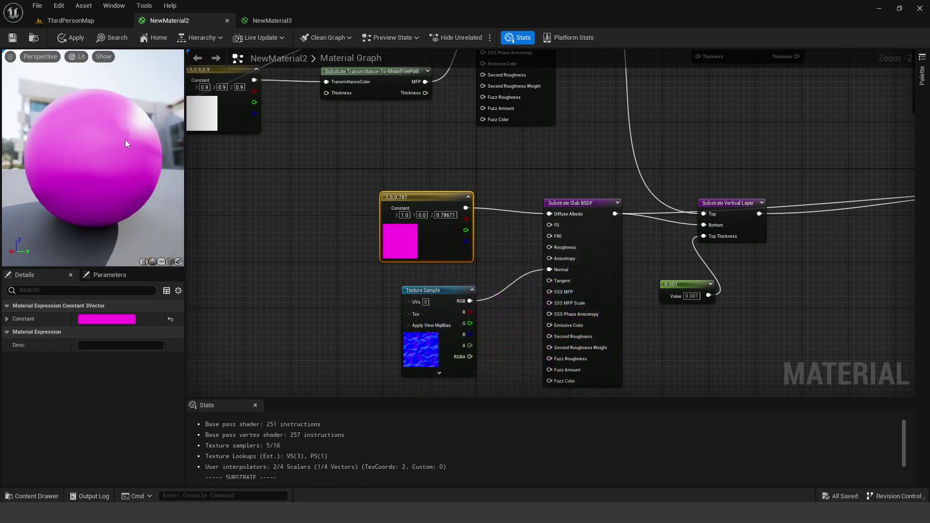
Step: Inspect the isolated magenta base layer on the preview sphere and the nodes that build its slab
drag(121, 139, 97, 129)
scroll(285, 260, down, 3)
drag(155, 162, 117, 140)
right_drag(574, 194, 508, 190)
scroll(514, 203, up, 2)
drag(806, 216, 468, 257)
click(484, 236)
scroll(485, 236, down, 2)
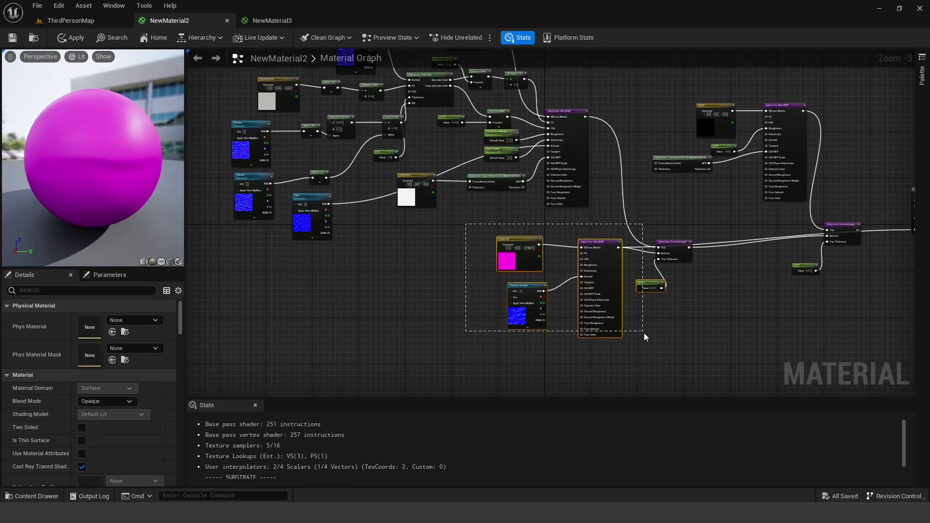
drag(632, 335, 633, 337)
Step: Review the node groups that build the middle thin-film slab and the top black slab
click(644, 215)
right_drag(644, 216, 738, 286)
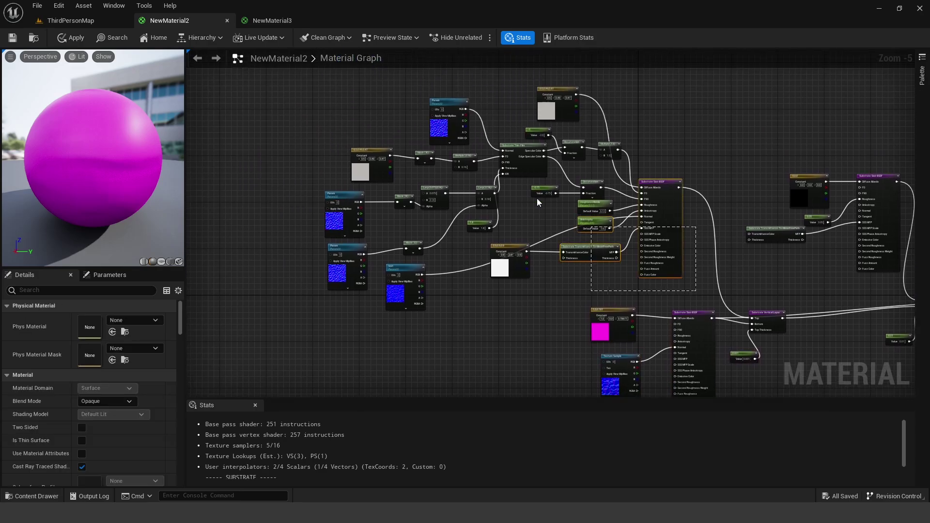
drag(495, 176, 305, 96)
right_drag(756, 126, 567, 112)
drag(567, 113, 691, 241)
right_drag(678, 184, 674, 131)
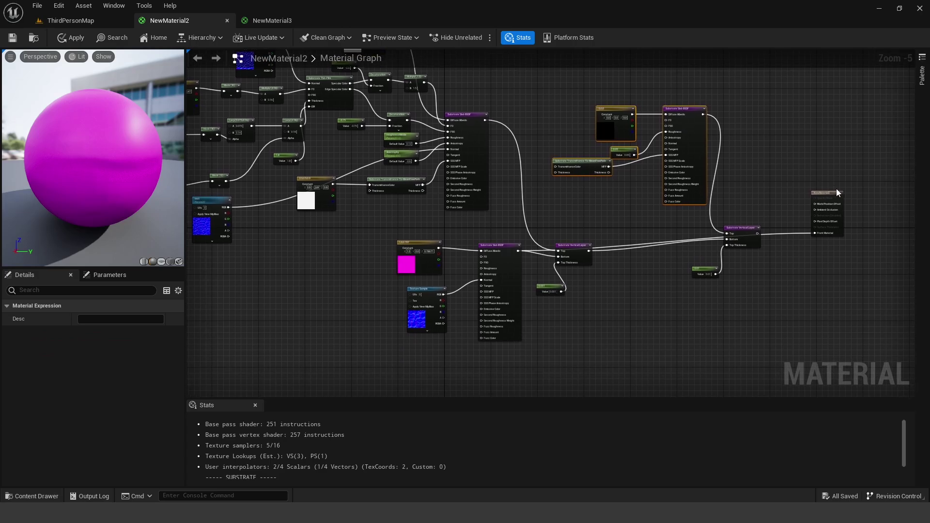
Step: Move the material output node close to the Vertical Layer that combines the bottom and middle slabs
drag(836, 190, 646, 260)
scroll(627, 251, up, 2)
right_drag(627, 251, 714, 233)
right_drag(561, 218, 673, 222)
scroll(674, 222, down, 1)
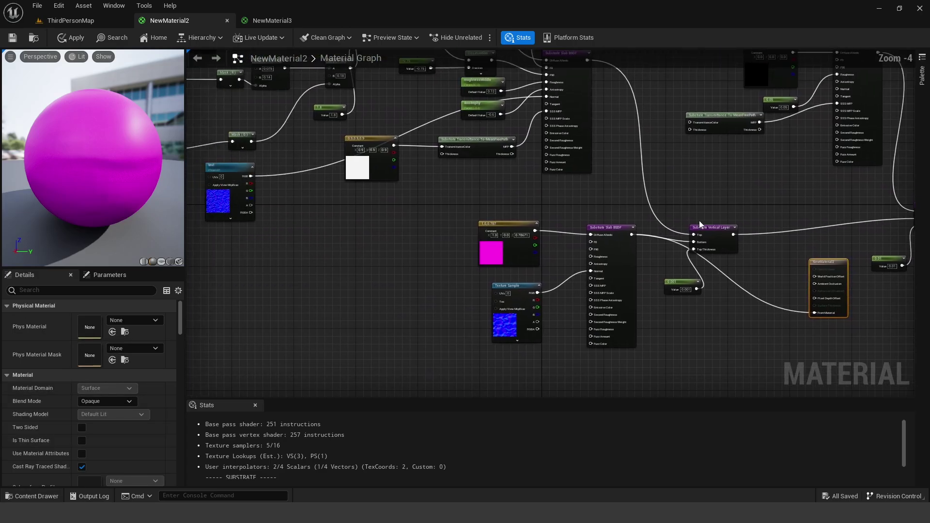
Step: Connect the first Substrate Vertical Layer, which combines the bottom and middle slabs, directly to the Front Material input
drag(474, 209, 627, 310)
scroll(641, 248, down, 2)
right_drag(641, 248, 706, 332)
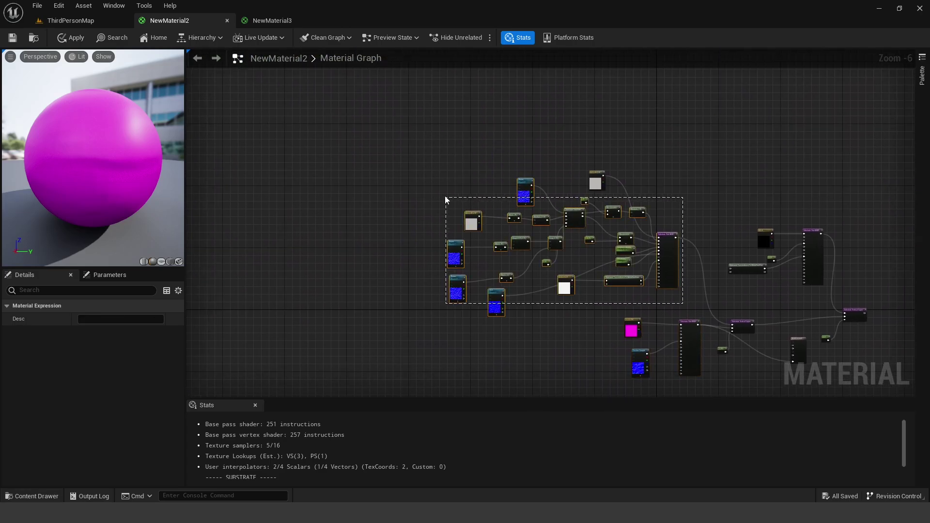
drag(444, 195, 430, 173)
right_drag(720, 312, 549, 219)
scroll(549, 219, up, 3)
click(649, 275)
right_drag(650, 275, 600, 216)
drag(553, 178, 666, 284)
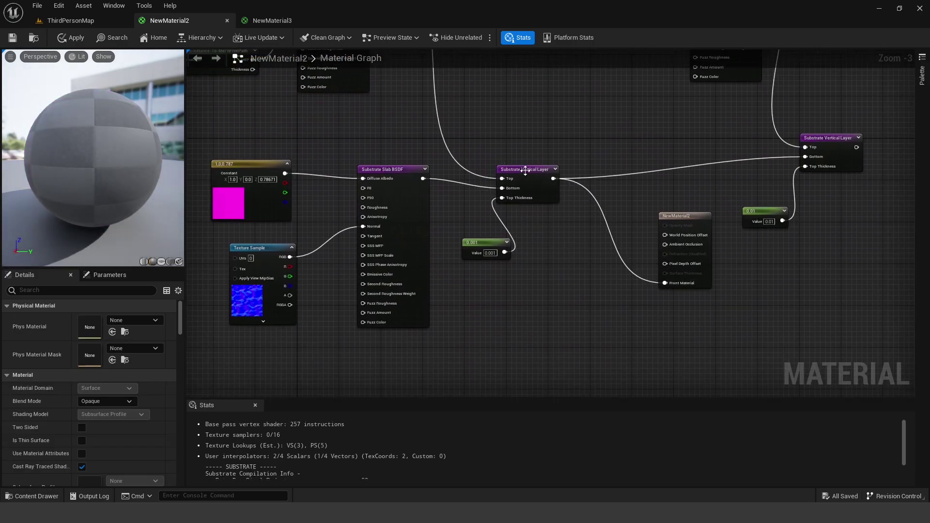
Step: Examine the combined magenta and thin-film layers on the preview sphere from several angles, along with their node groups
scroll(296, 130, down, 1)
right_drag(297, 130, 450, 180)
drag(427, 189, 522, 314)
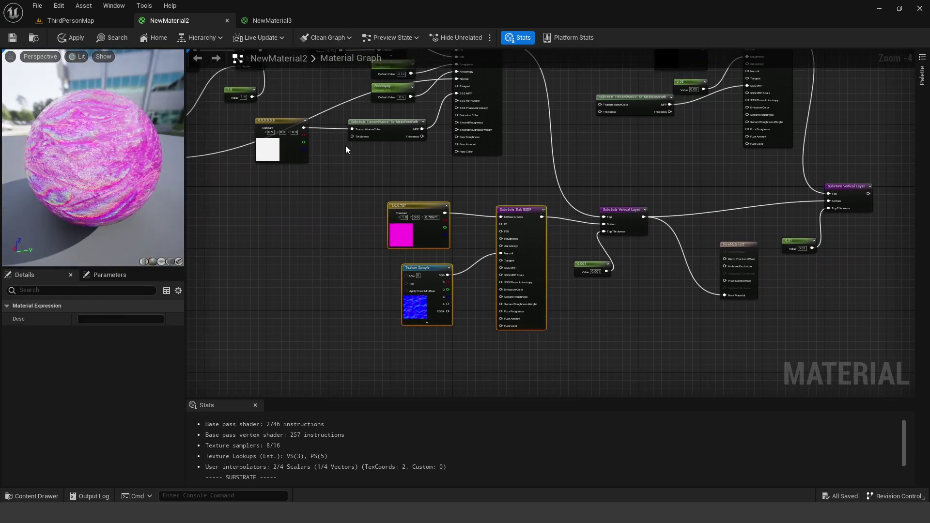
right_drag(347, 147, 484, 278)
scroll(460, 225, down, 1)
drag(299, 114, 594, 280)
click(581, 177)
scroll(581, 177, up, 1)
drag(166, 139, 106, 141)
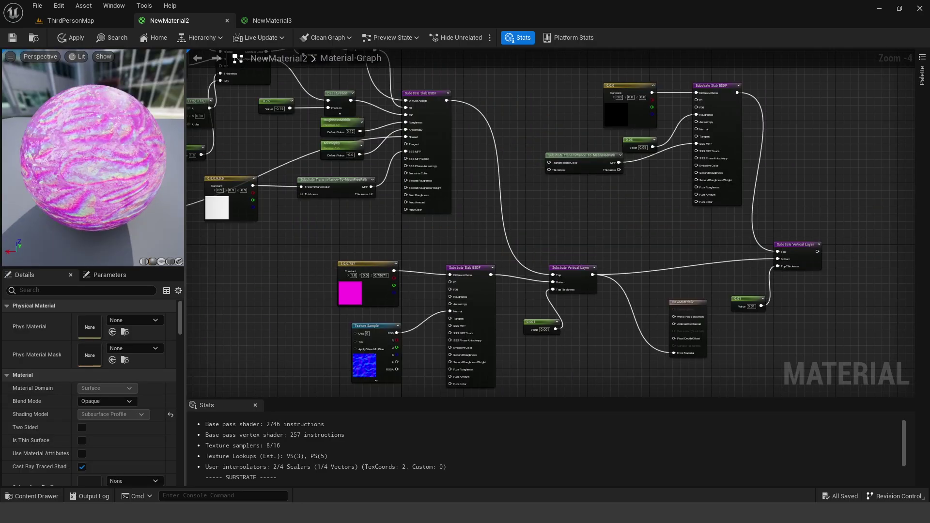
drag(106, 141, 82, 143)
drag(162, 150, 136, 150)
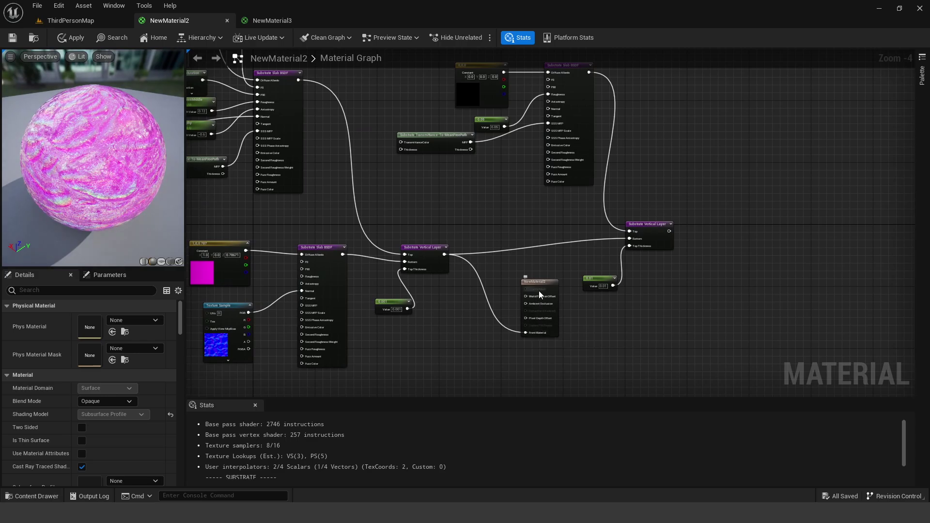
Step: Move the output node past the final Substrate Vertical Layer and connect that layer to the Front Material input
drag(539, 293, 744, 208)
drag(669, 231, 731, 248)
right_drag(224, 115, 173, 122)
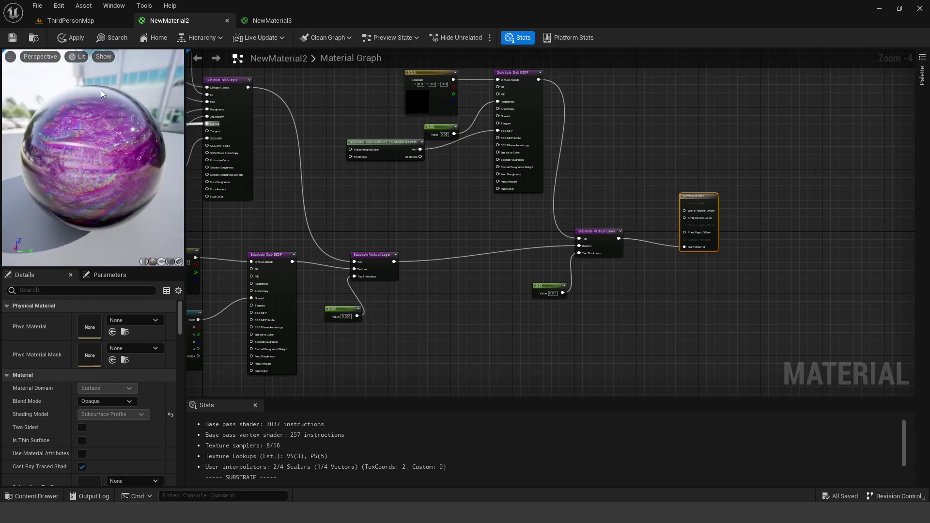
Step: Examine the complete three-layer material on the preview sphere and review the base, middle and top slab groups
drag(62, 166, 152, 107)
right_drag(418, 149, 513, 205)
drag(121, 131, 53, 163)
right_drag(269, 317, 363, 231)
click(366, 248)
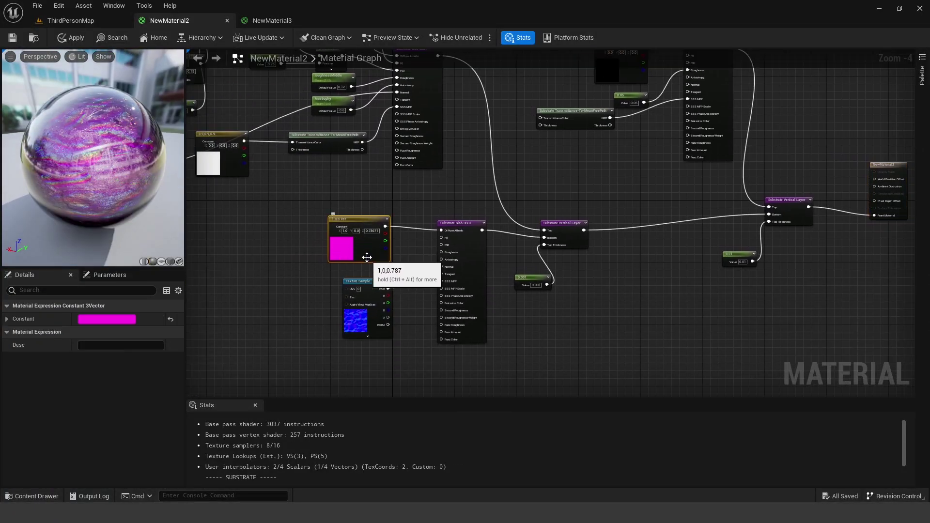
drag(552, 305, 334, 218)
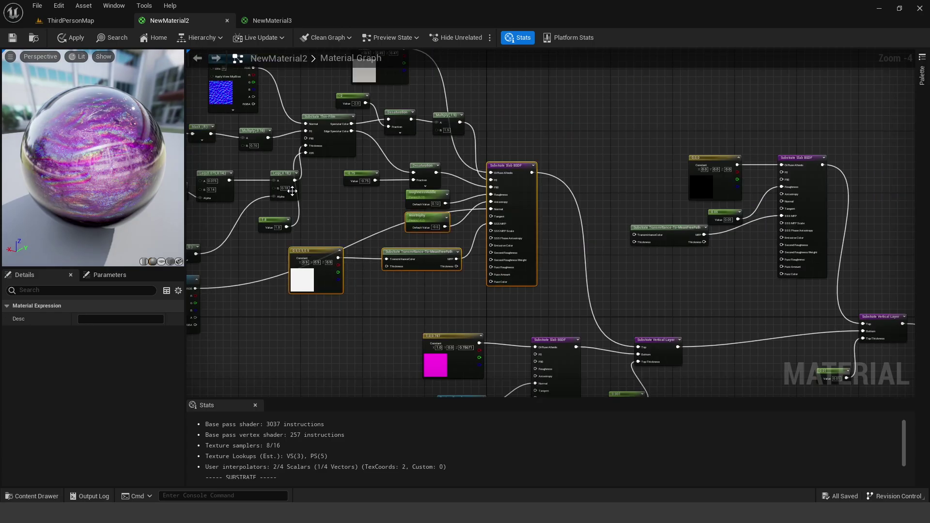
drag(107, 138, 86, 133)
scroll(107, 137, down, 2)
right_drag(525, 178, 309, 131)
drag(422, 96, 575, 203)
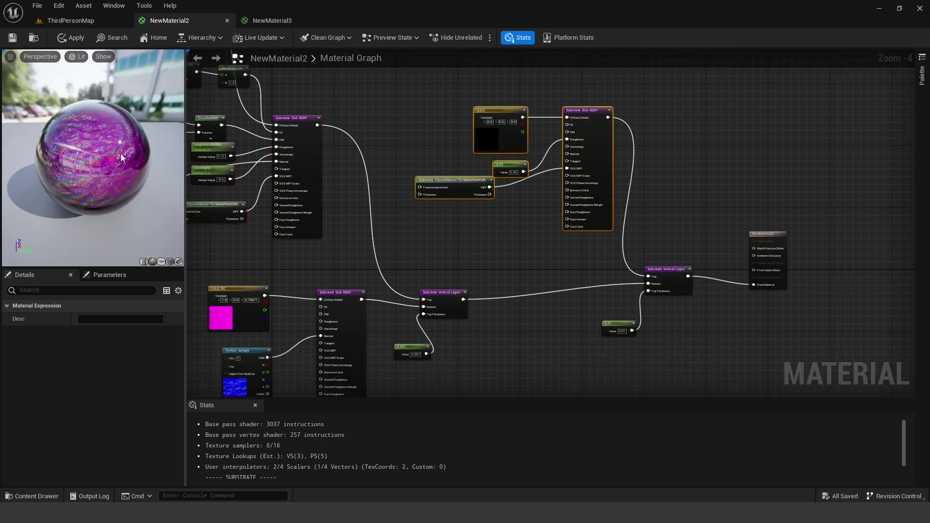
Step: Set the bottom slab's diffuse colour constant to blue
right_drag(242, 287, 360, 173)
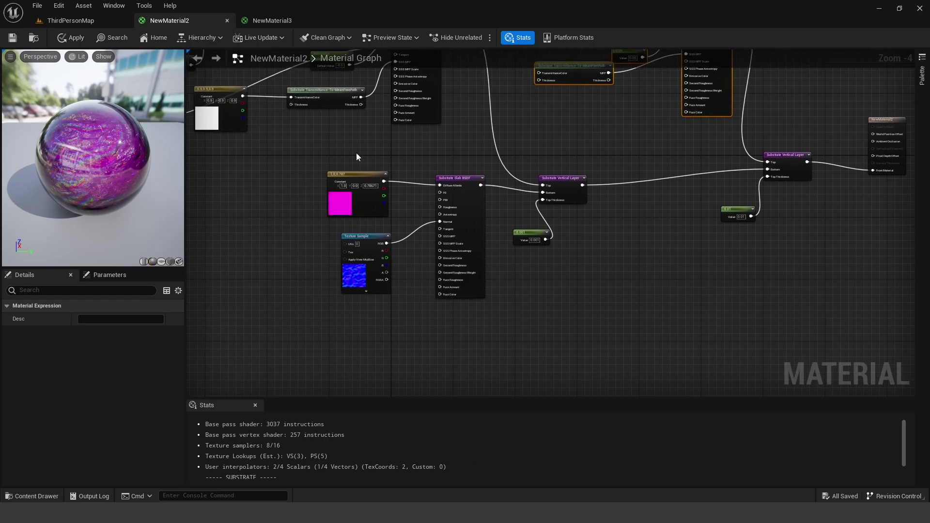
double_click(349, 199)
drag(403, 258, 380, 248)
click(491, 442)
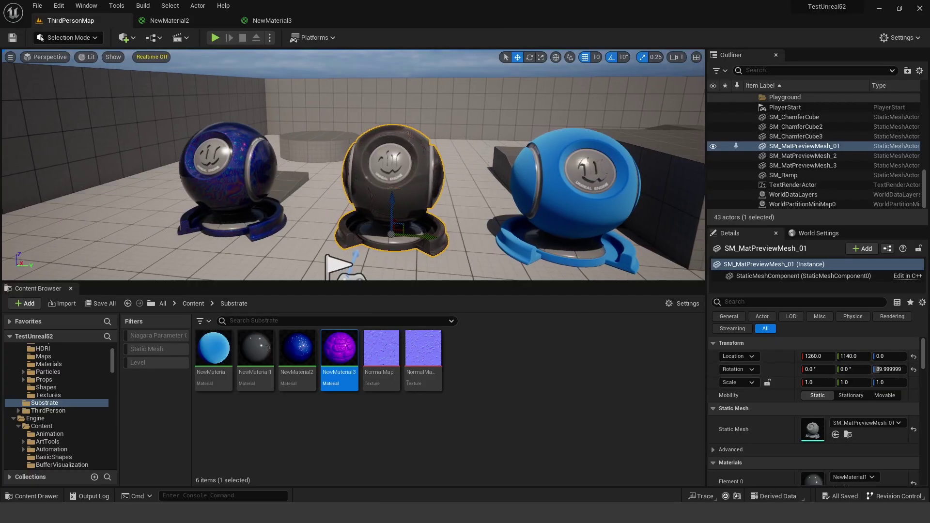
Step: Close the Content Browser and inspect the glittering blue layered preview mesh up close in the level viewport
right_drag(370, 142, 445, 142)
click(71, 288)
right_drag(210, 242, 145, 242)
right_drag(370, 172, 349, 198)
right_drag(471, 192, 472, 192)
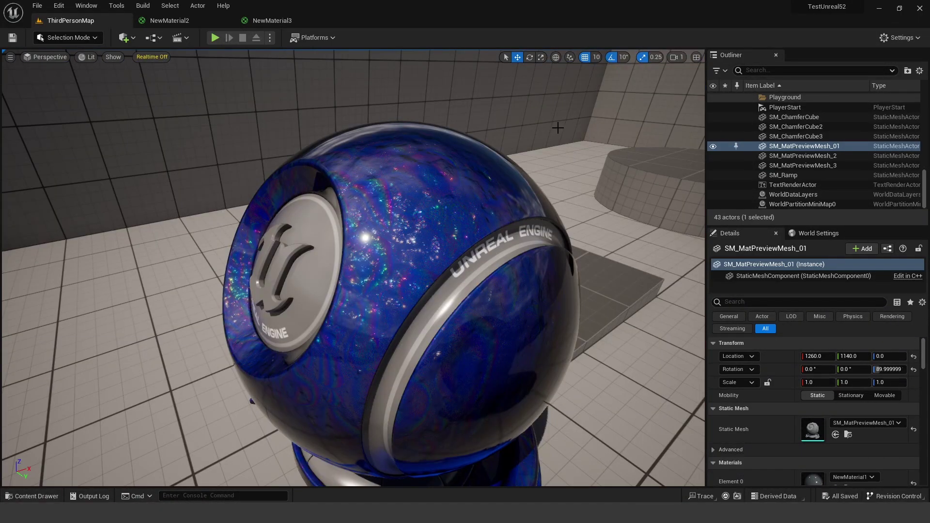
Step: Set the viewport camera speed to 1.5 and fly around the preview meshes
click(679, 59)
right_drag(533, 160, 533, 160)
right_drag(564, 190, 564, 189)
Step: Open the NewMaterial1 material and examine its Substrate Thin-Film graph and the reflections on the preview sphere
right_click(505, 210)
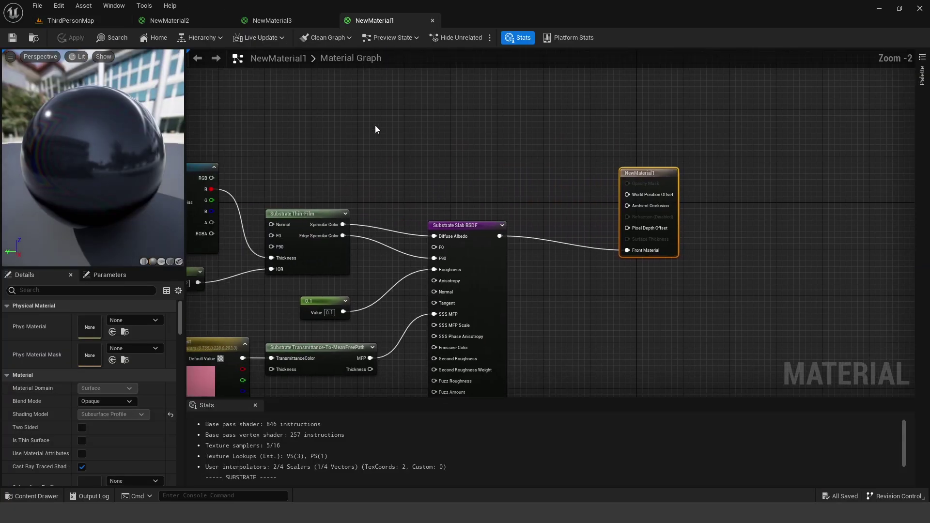
click(97, 20)
click(376, 20)
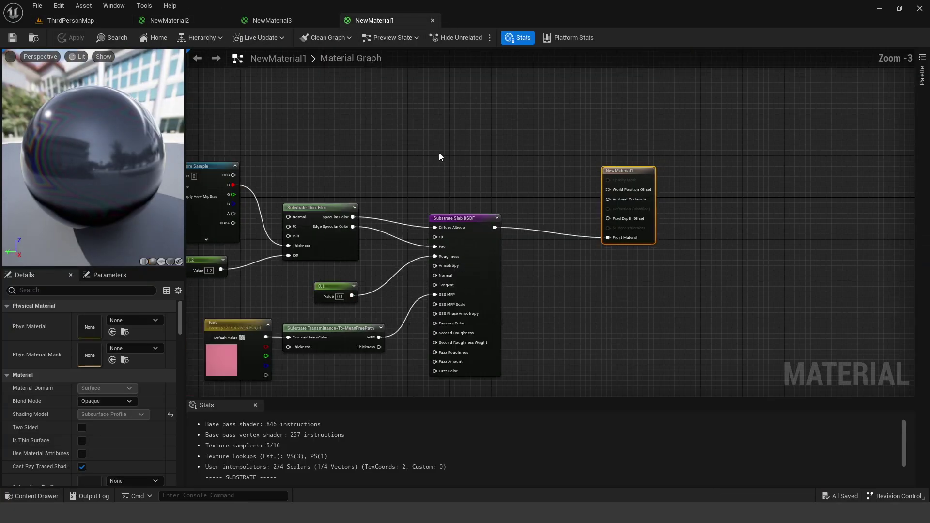
click(418, 173)
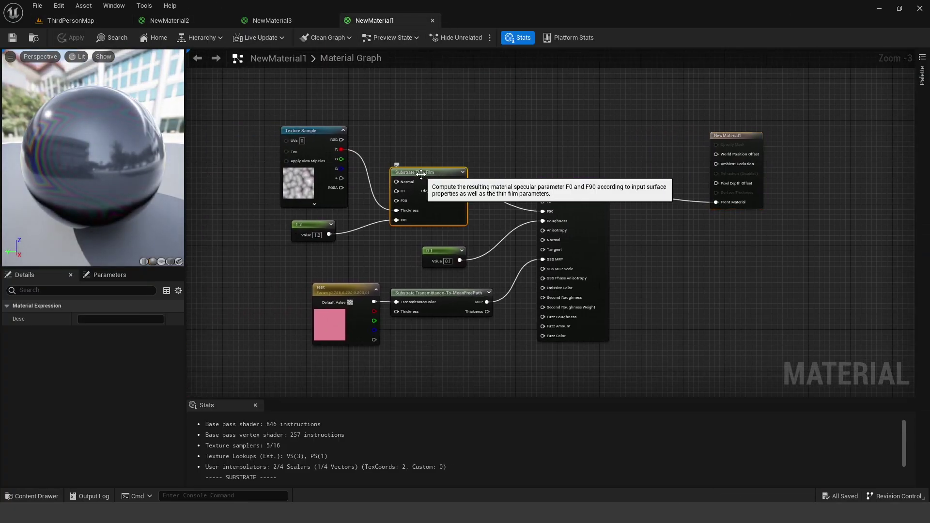
scroll(102, 141, up, 2)
drag(102, 141, 218, 153)
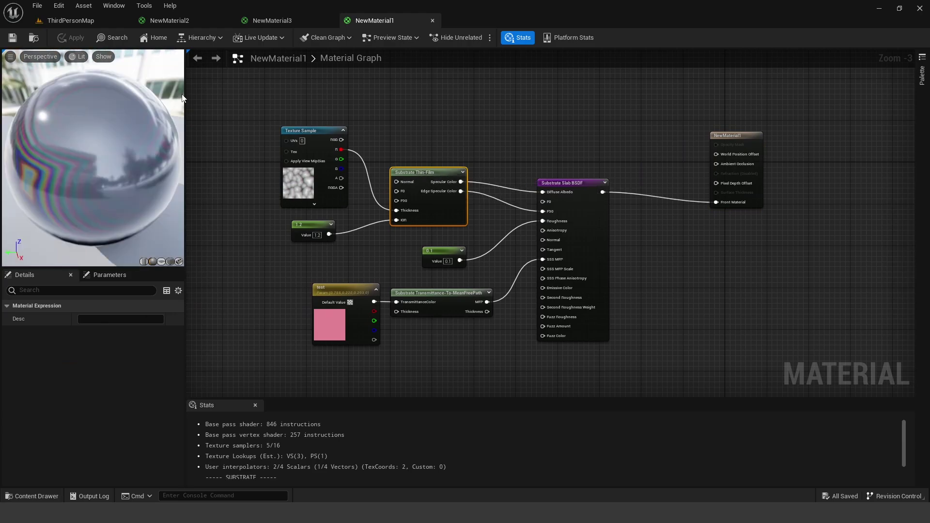
Step: Return to the ThirdPersonMap level and inspect the dark thin-film, light blue and layered preview meshes up close
click(109, 19)
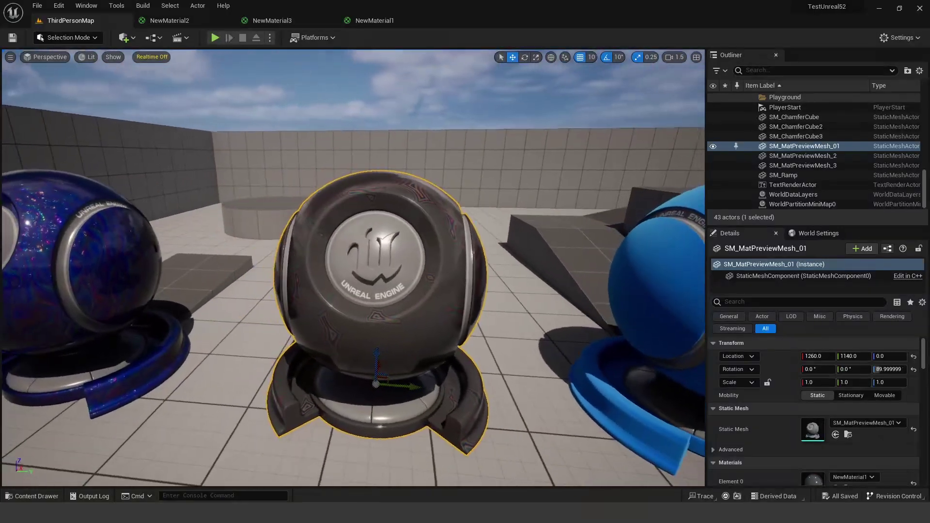
right_drag(352, 268, 460, 134)
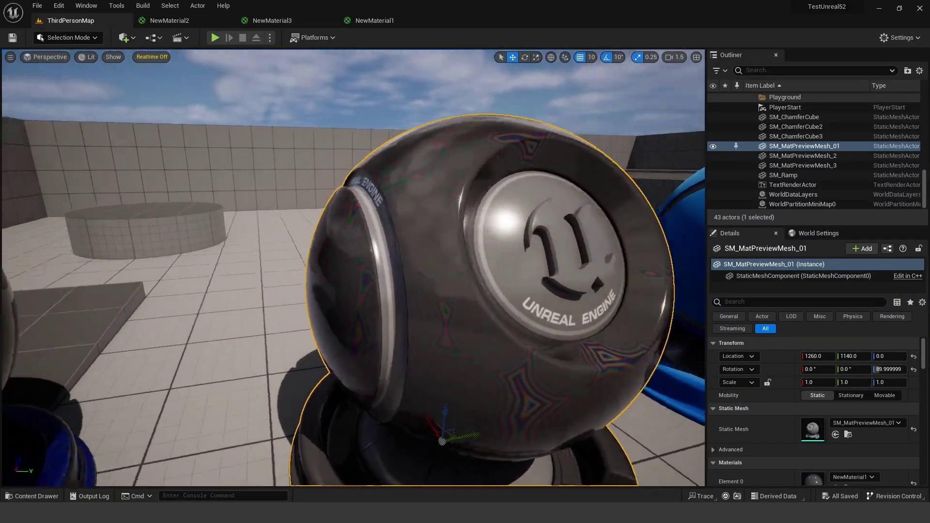
click(461, 134)
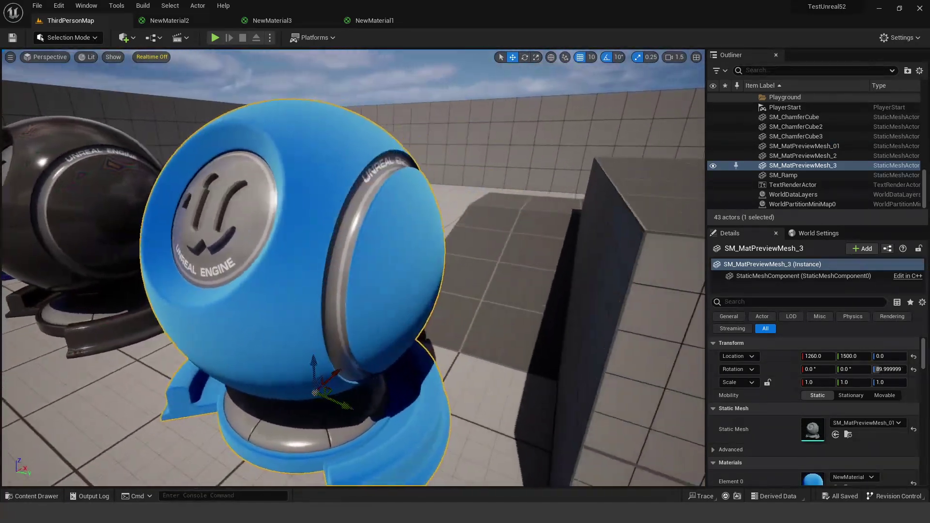
alt+drag(461, 134, 477, 134)
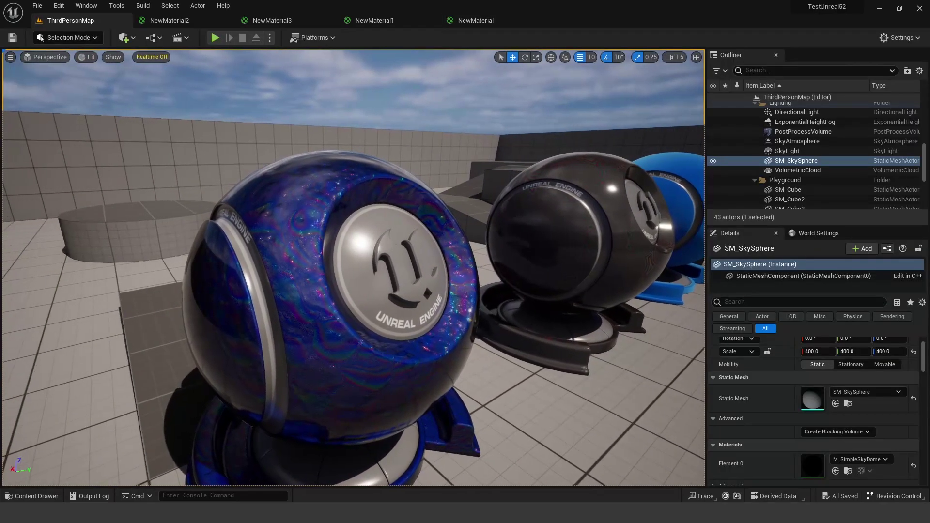
alt+drag(352, 267, 346, 266)
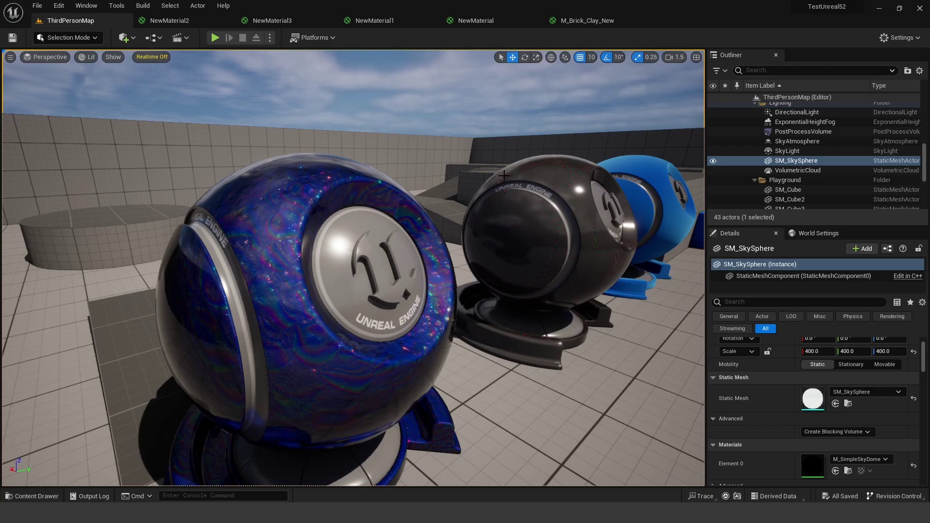
right_drag(504, 175, 329, 175)
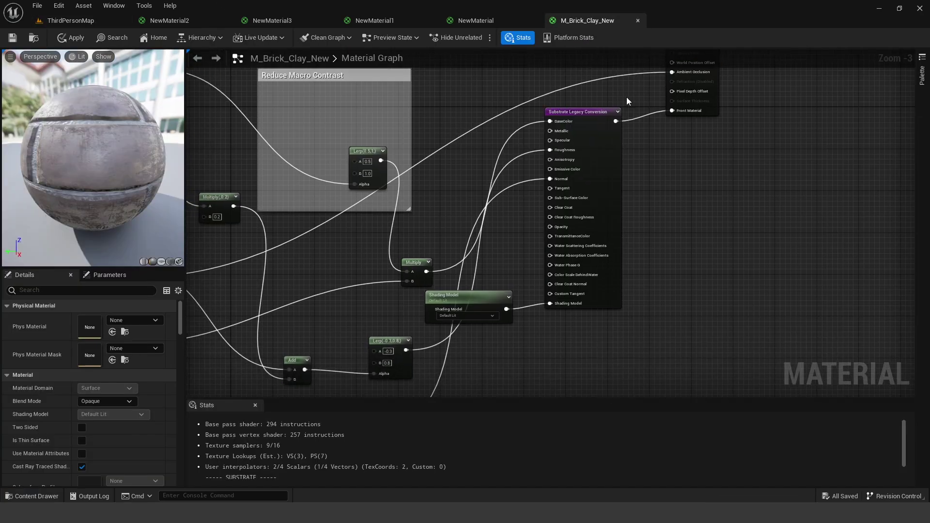
Step: Examine the M_Brick_Clay_New graph and the available options of the Shading Model node feeding Substrate Legacy Conversion
mouse_move(624, 105)
right_down()
mouse_move(606, 138)
mouse_move(628, 116)
right_up()
scroll(585, 129, up, 1)
click(589, 122)
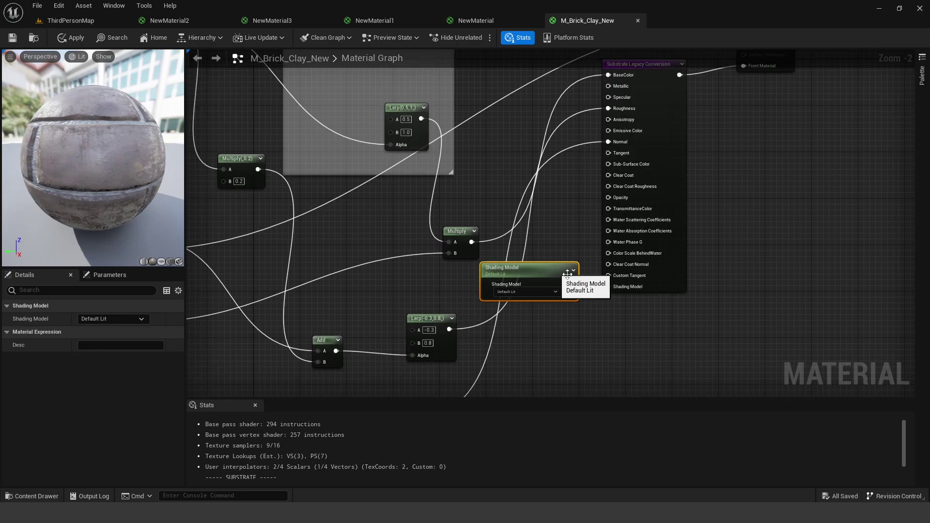
drag(571, 284, 608, 287)
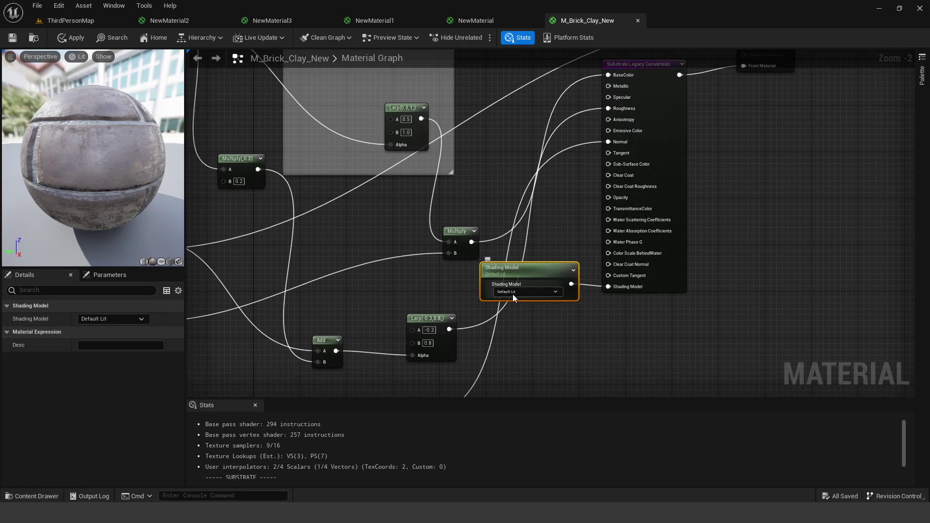
click(528, 294)
click(526, 294)
click(524, 292)
click(525, 292)
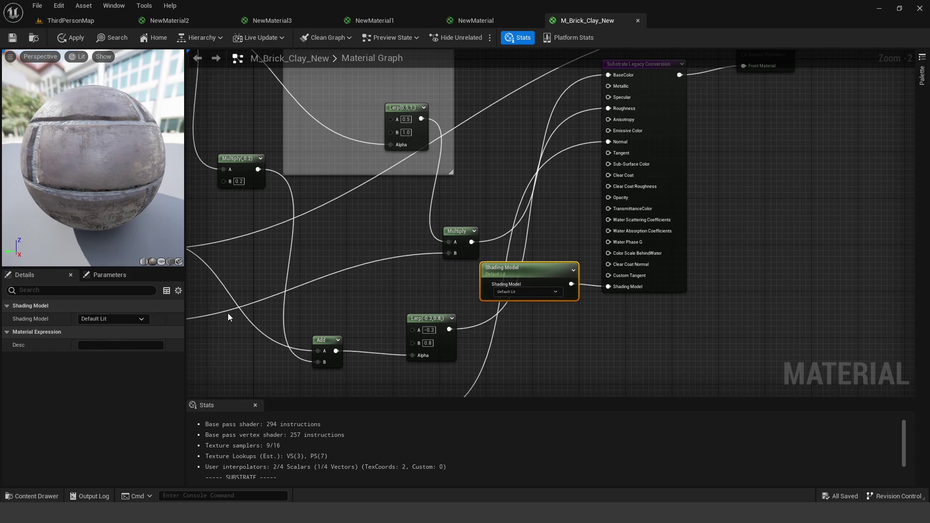
click(508, 295)
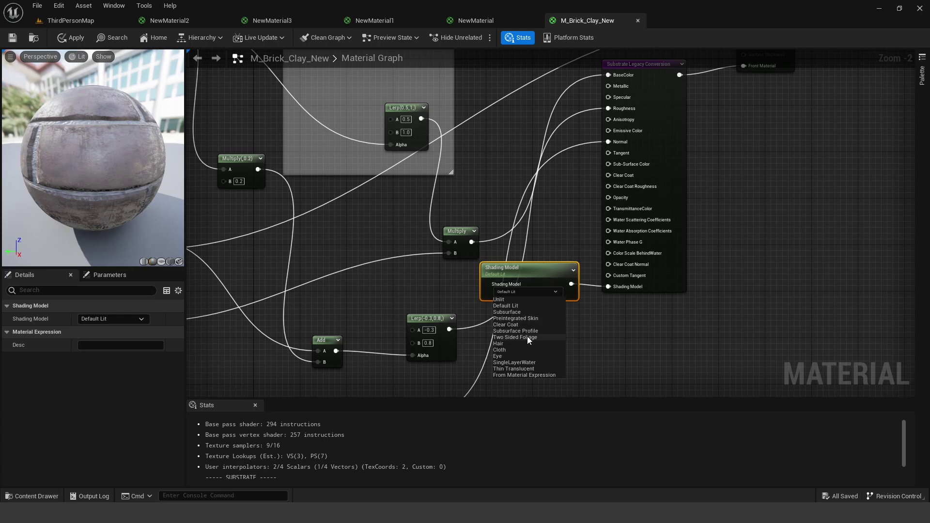
click(607, 324)
Step: Examine the inputs of the Substrate Legacy Conversion node and its link to the M_Brick_Clay_New output node
right_drag(610, 319, 565, 347)
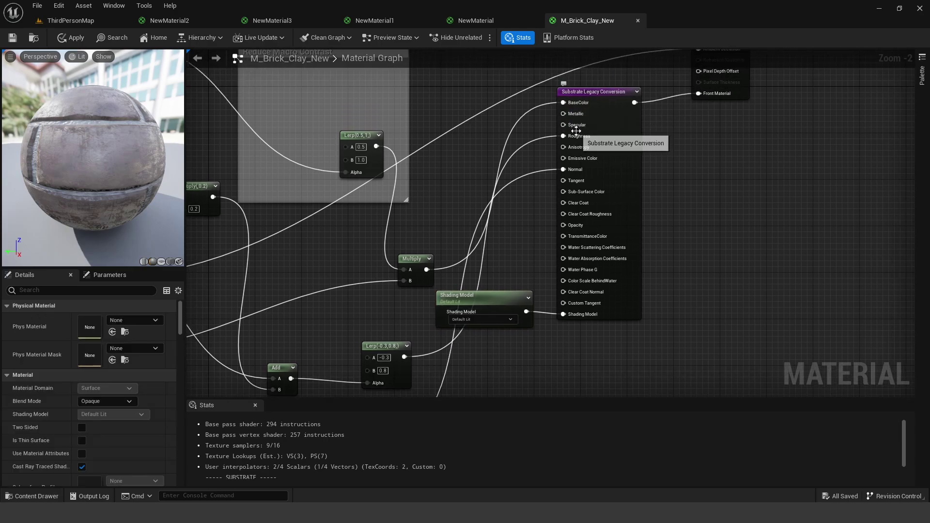
right_drag(571, 116, 502, 184)
drag(515, 143, 522, 175)
click(614, 101)
right_drag(389, 145, 477, 124)
click(587, 190)
right_drag(610, 114, 516, 138)
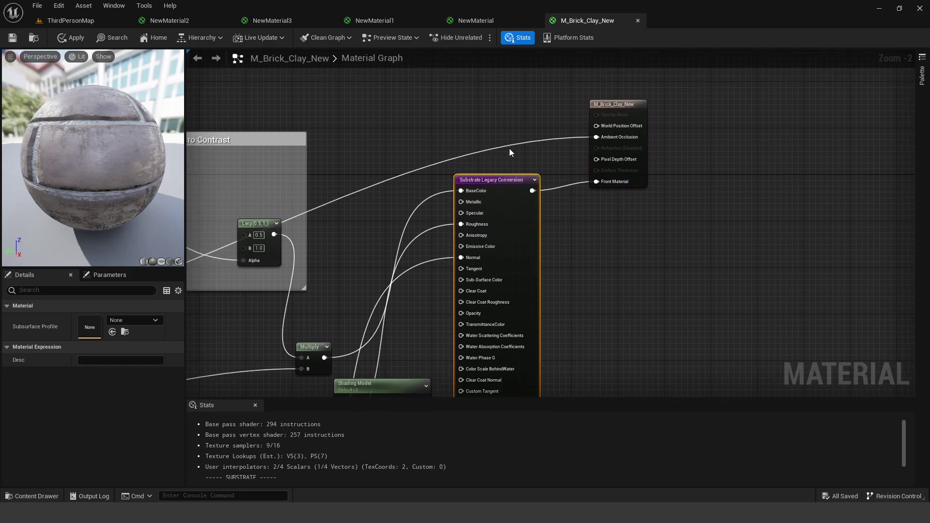
click(634, 144)
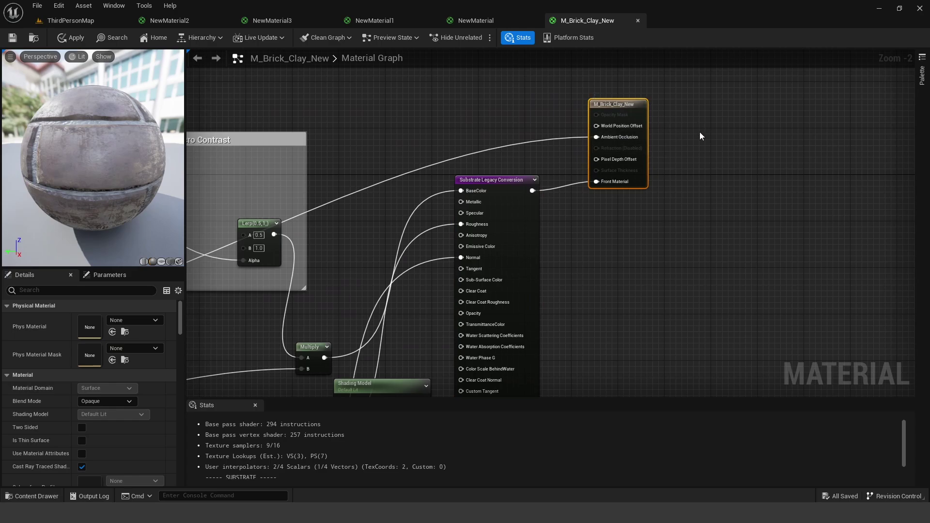